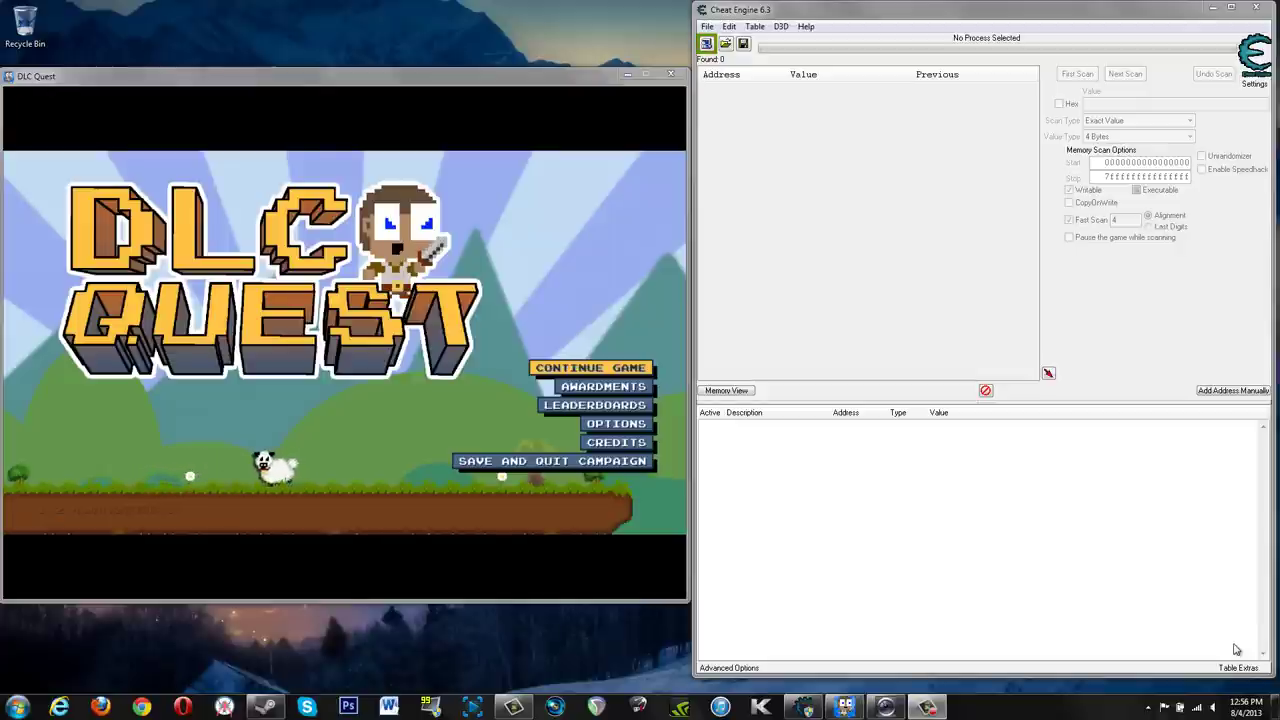
{"action": "left_click", "coordinate": [546, 206]}
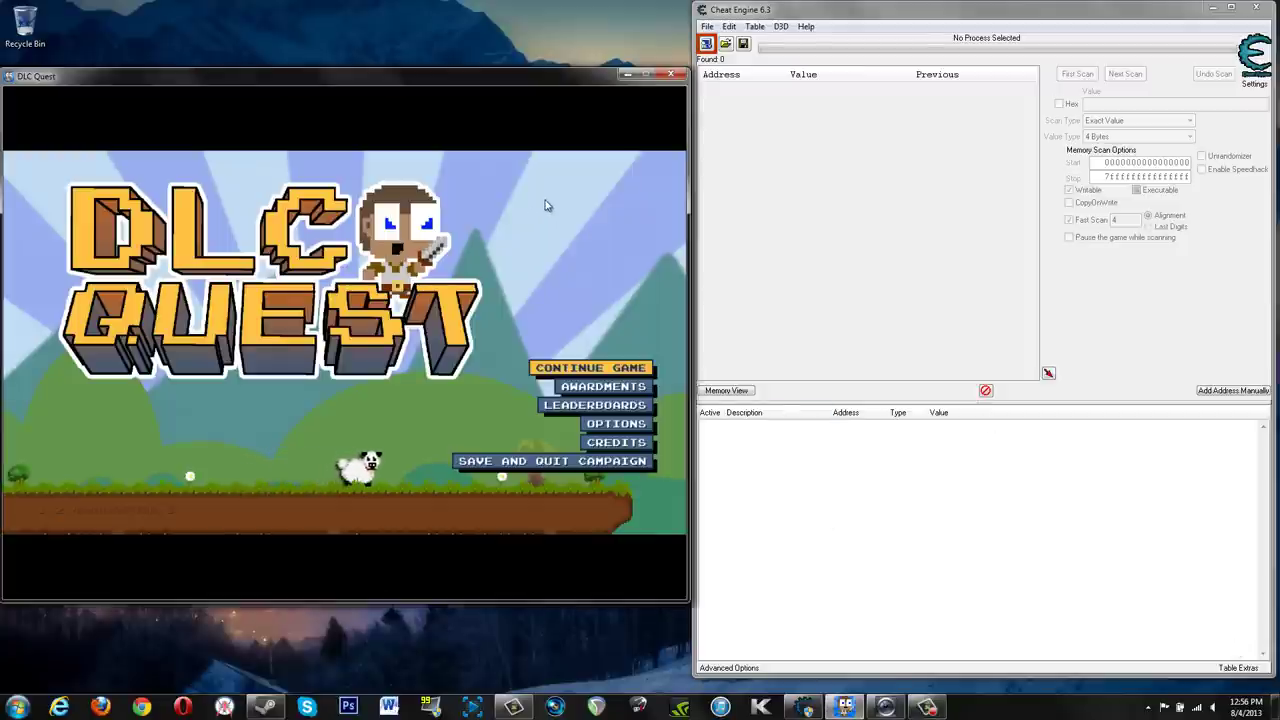
{"action": "key", "text": "Return"}
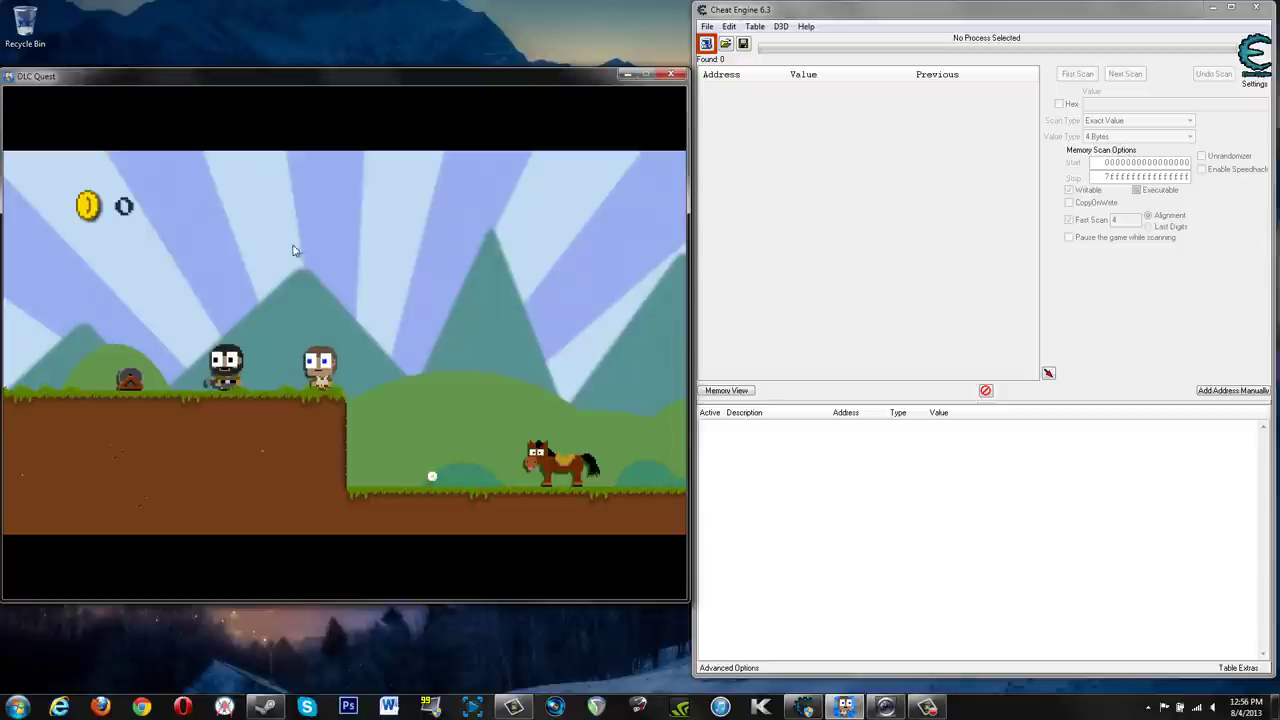
{"action": "left_click", "coordinate": [817, 71]}
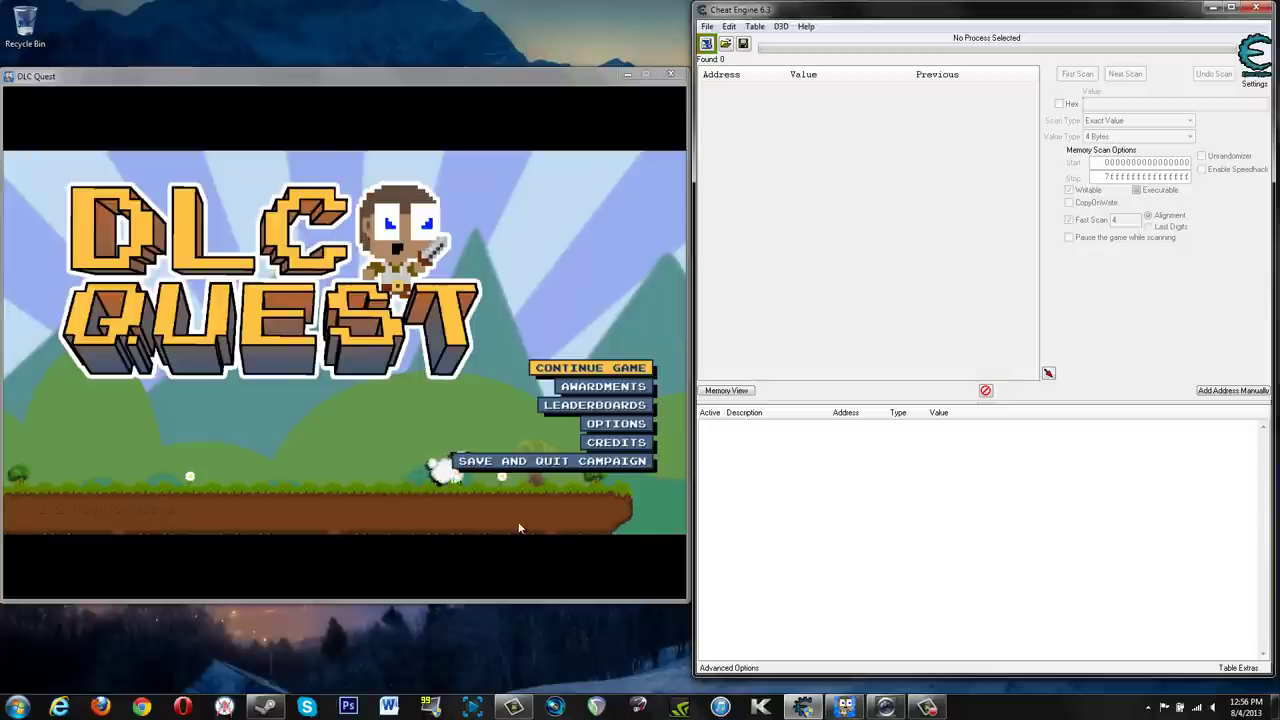
Resume DLC Quest, talk through the blacksmith's sword dialogue, and walk to the grindstone.
{"action": "left_click", "coordinate": [467, 430]}
{"action": "key", "text": "Escape"}
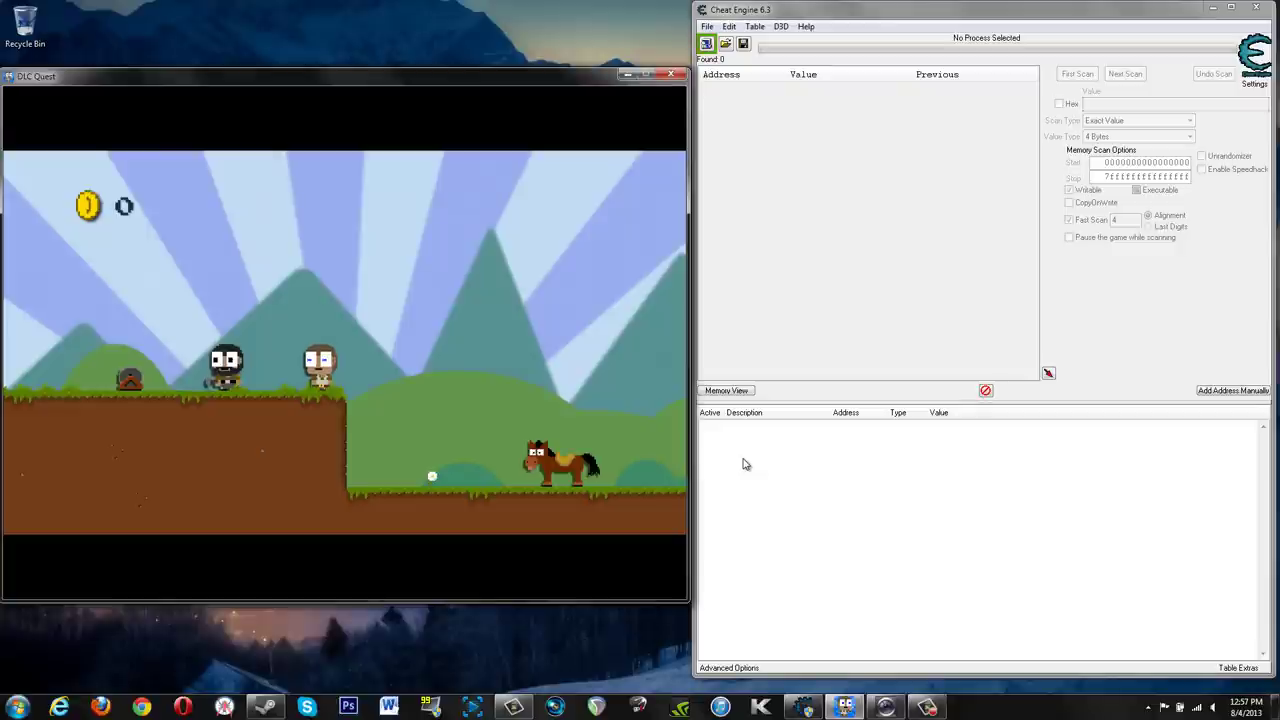
{"action": "key", "text": "Left"}
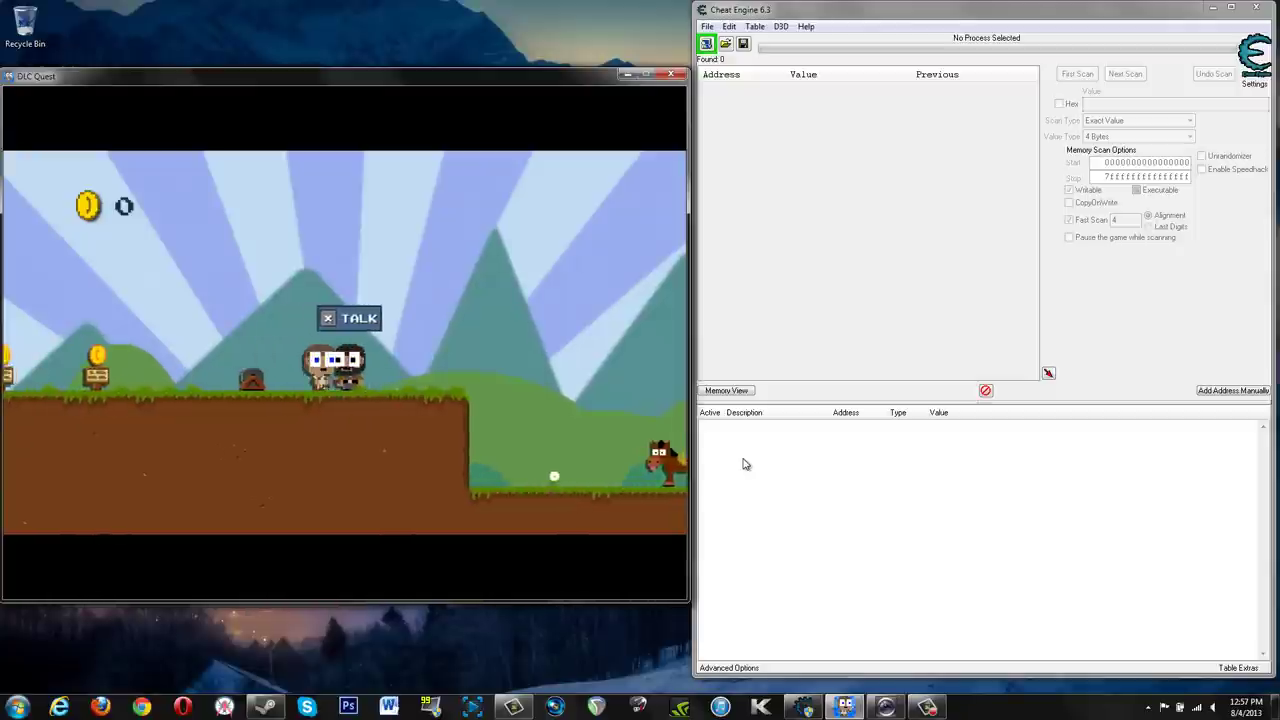
{"action": "key", "text": "x"}
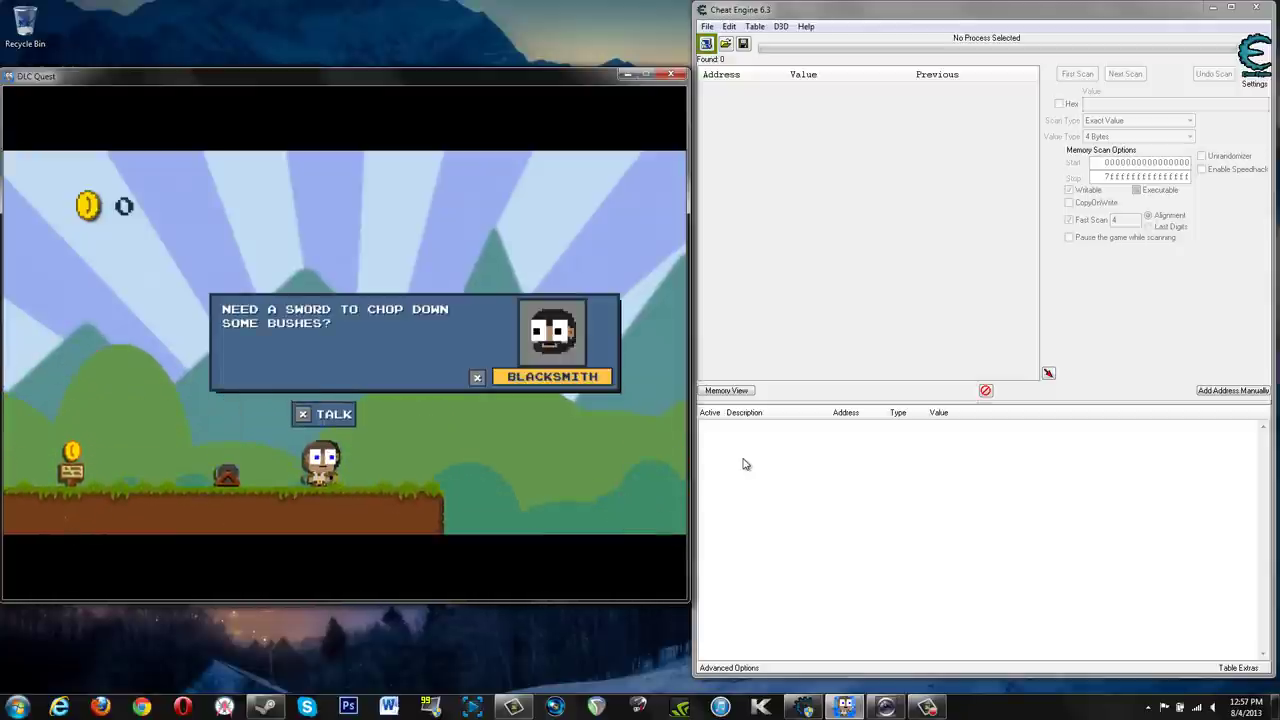
{"action": "key", "text": "x"}
{"action": "key", "text": "x"}
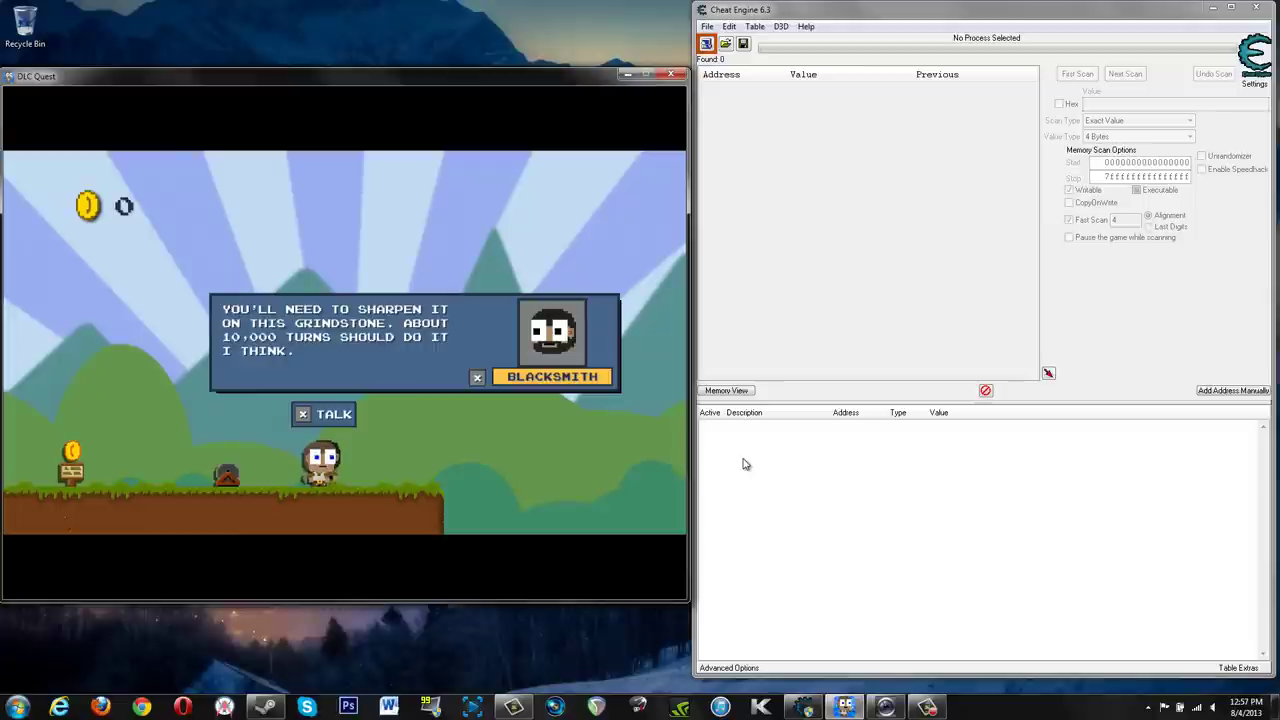
{"action": "key", "text": "x"}
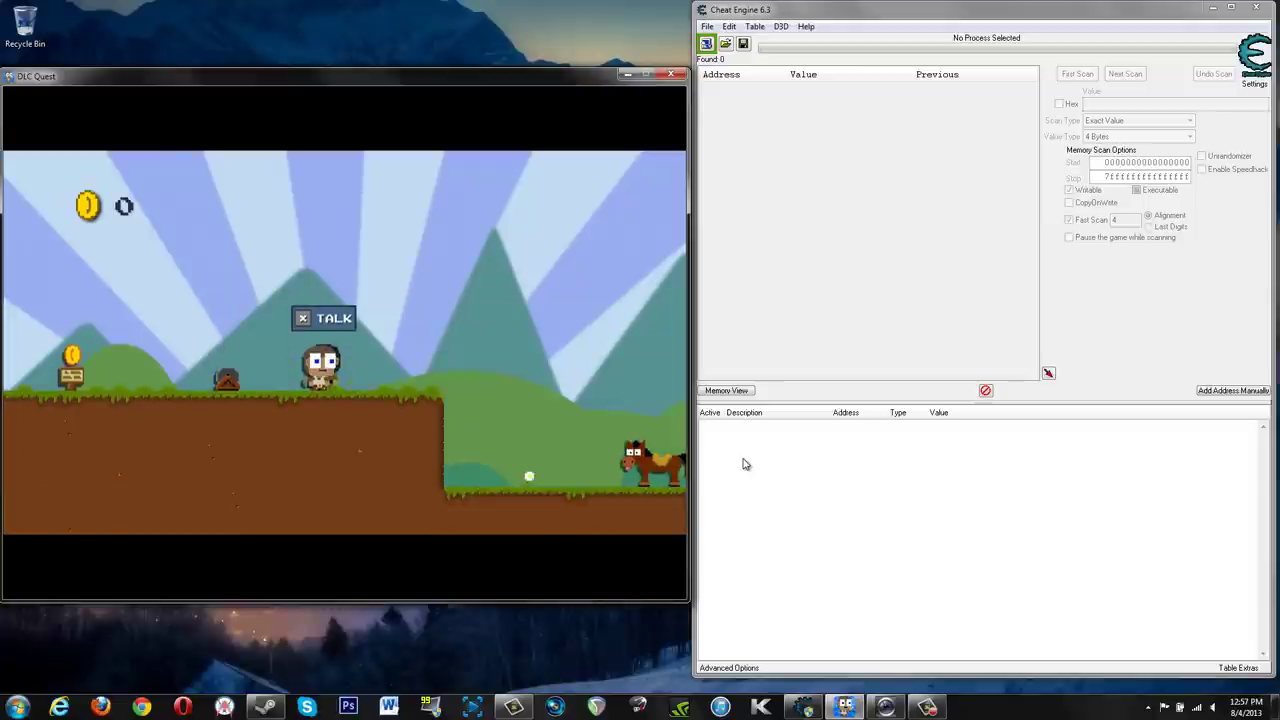
{"action": "key", "text": "Left"}
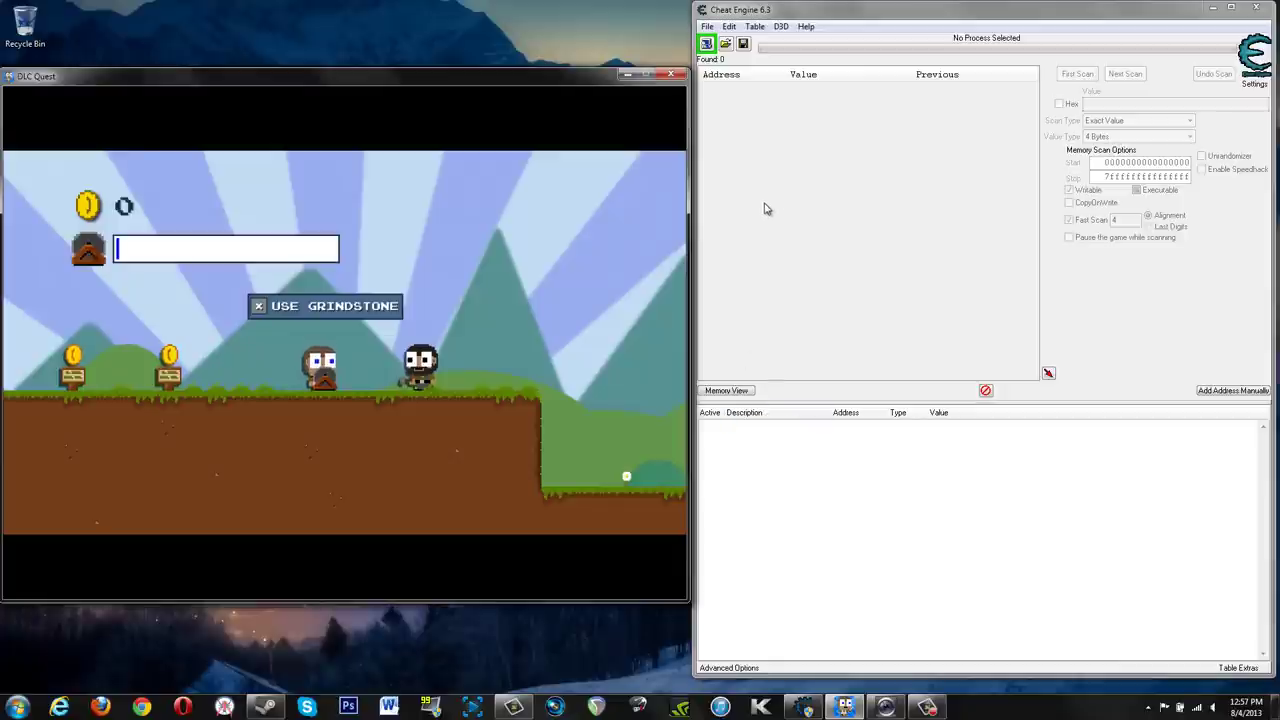
Switch to Cheat Engine and open the DLC.exe process for scanning.
{"action": "left_click", "coordinate": [706, 44]}
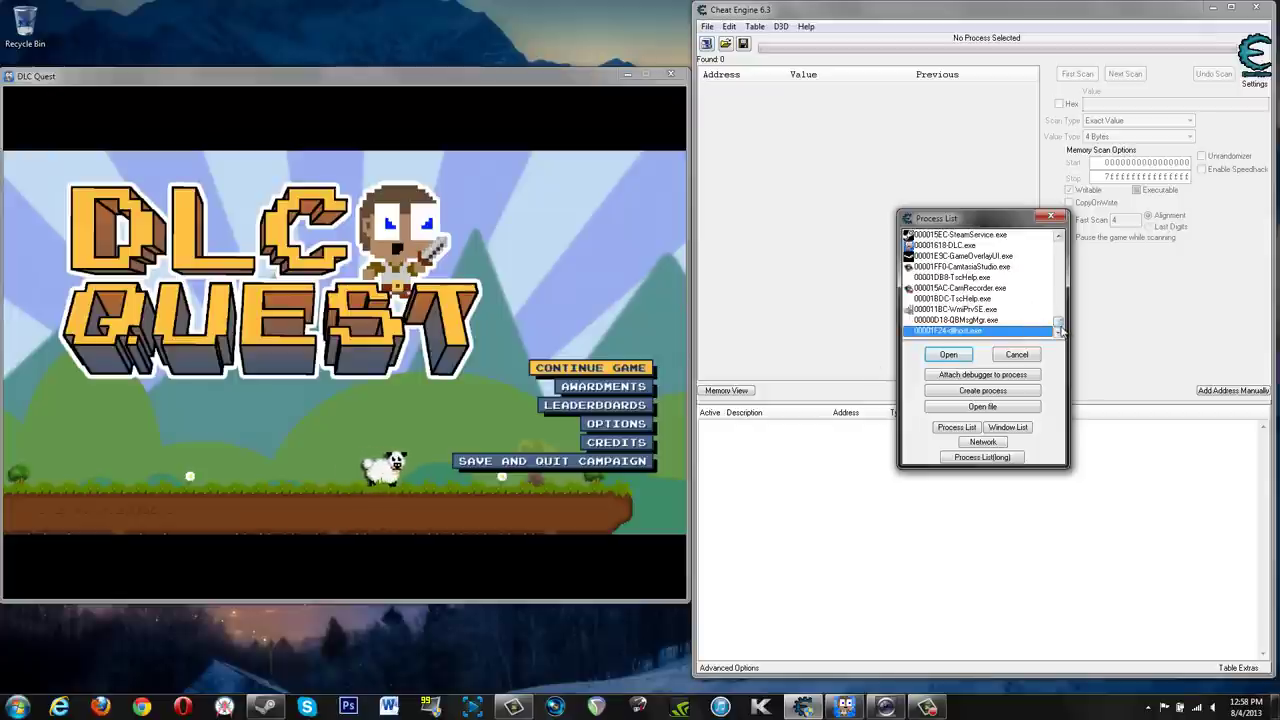
{"action": "left_click", "coordinate": [968, 248]}
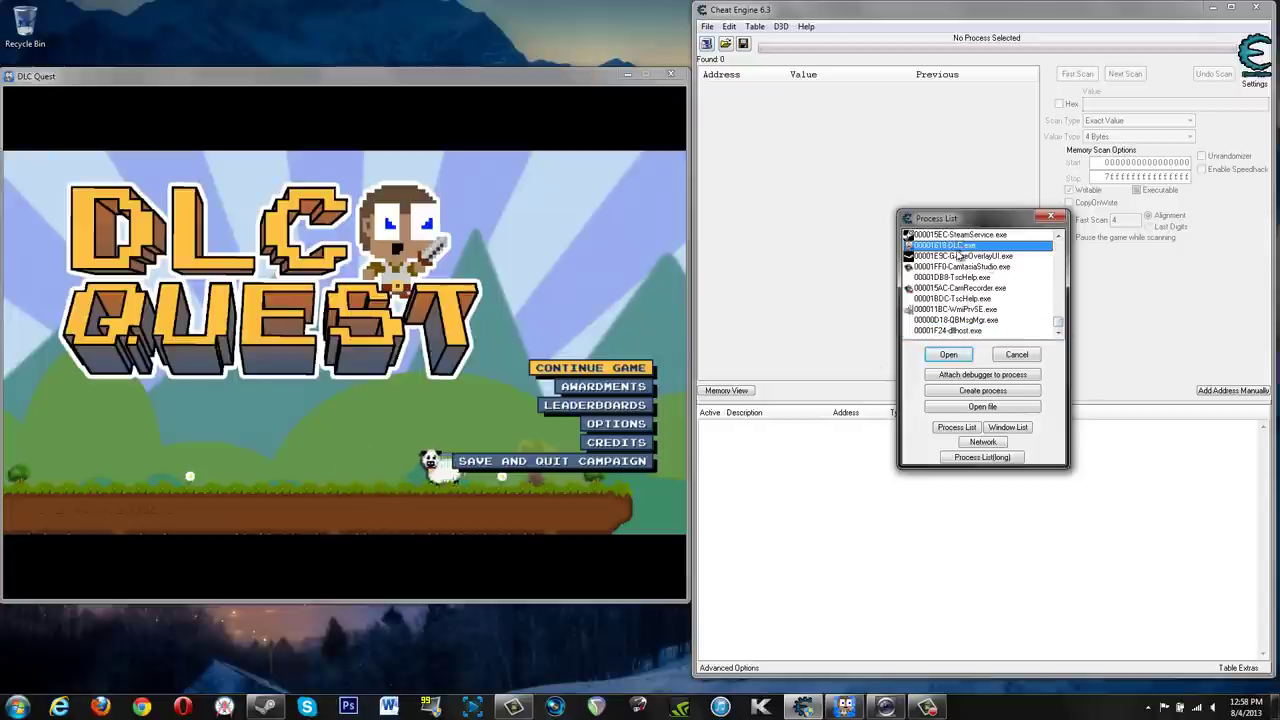
{"action": "double_click", "coordinate": [960, 248]}
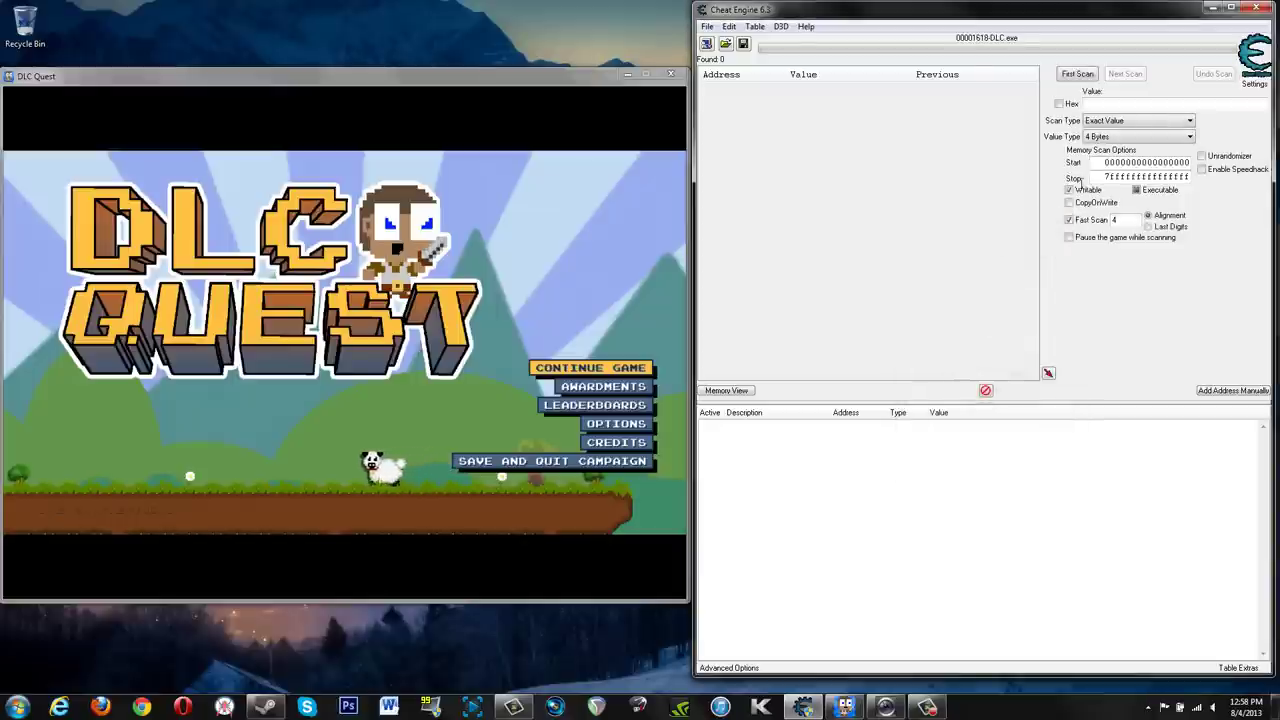
Run a first scan with value type All and scan type Unknown initial value.
{"action": "left_click", "coordinate": [1120, 137]}
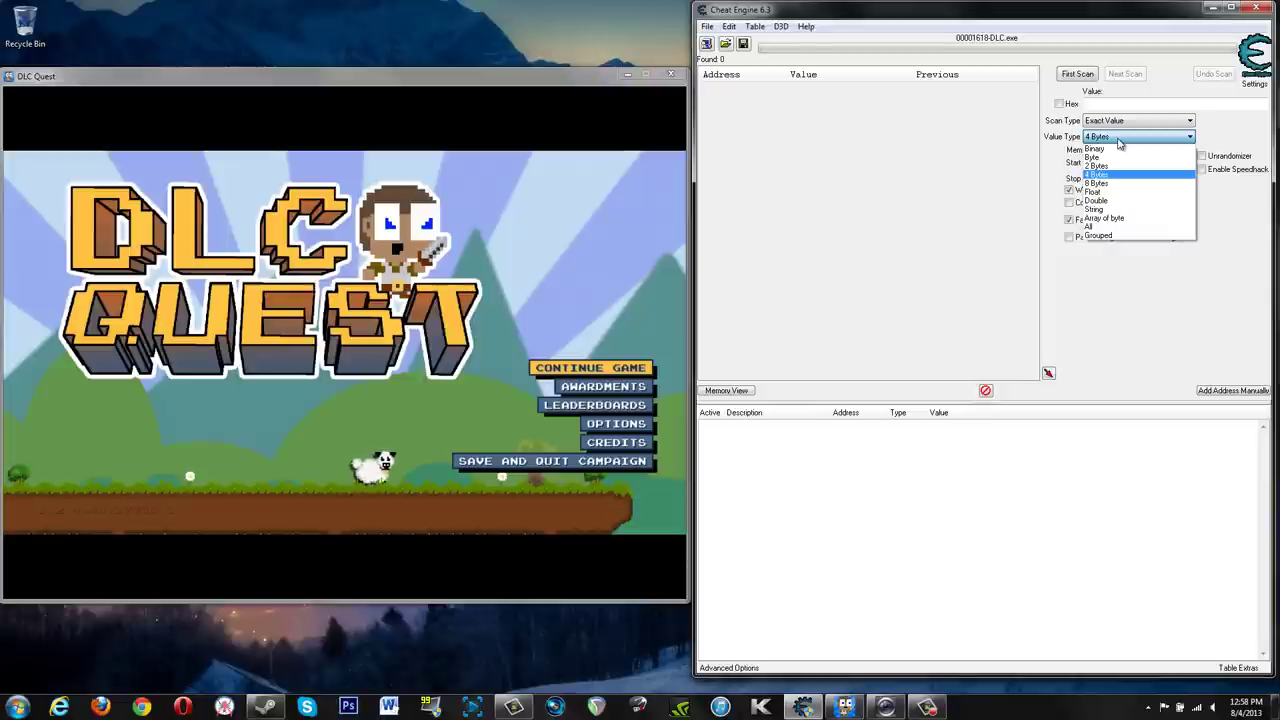
{"action": "left_click", "coordinate": [1108, 226]}
{"action": "left_click", "coordinate": [1112, 121]}
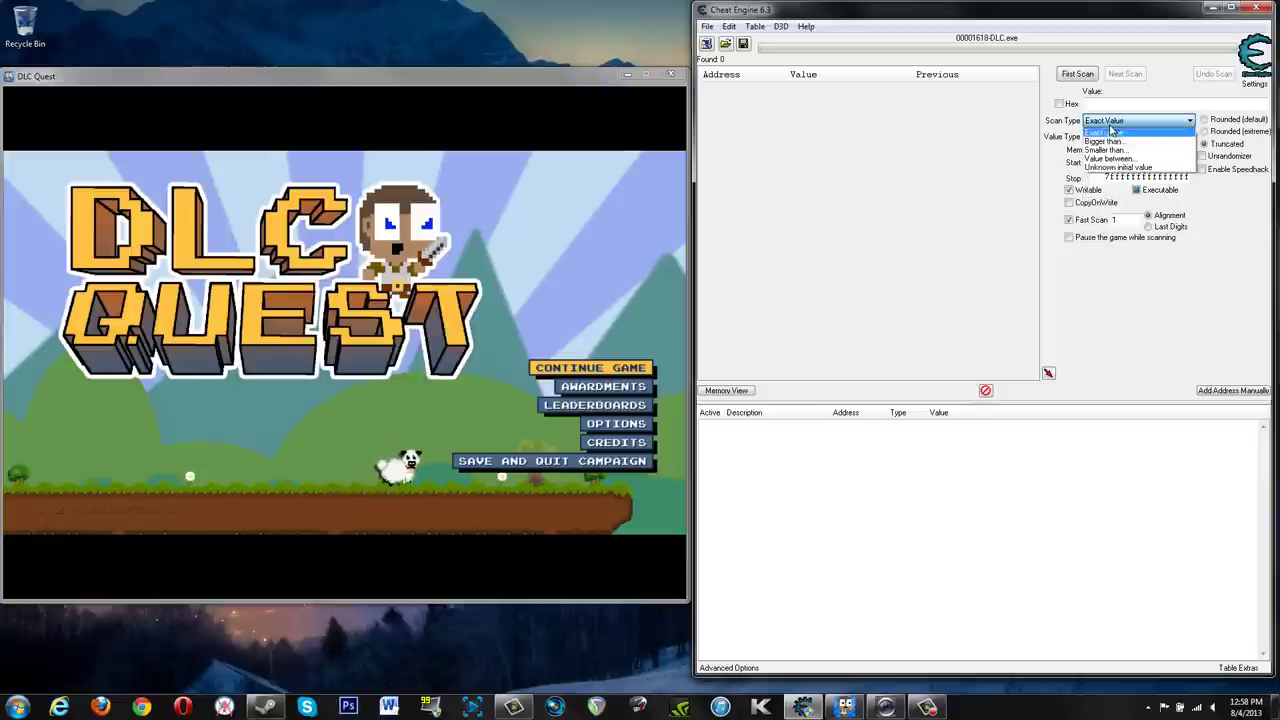
{"action": "left_click", "coordinate": [1116, 171]}
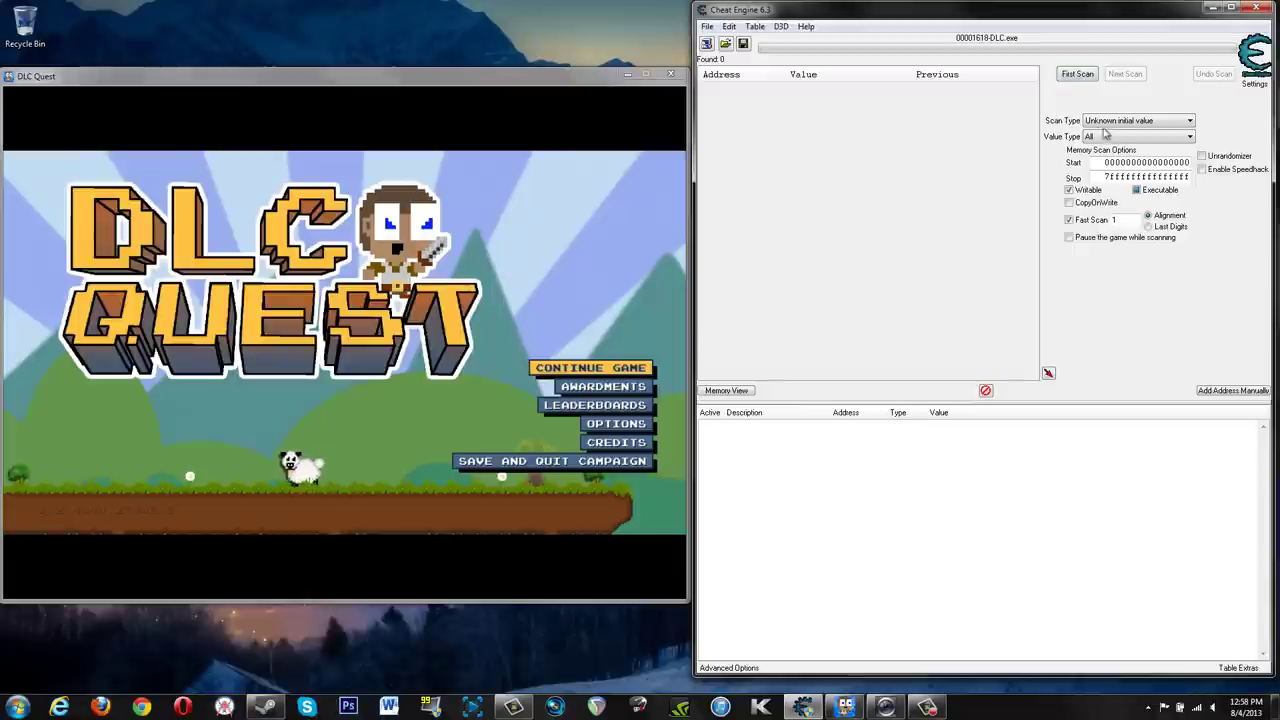
{"action": "left_click", "coordinate": [1077, 73]}
Resume DLC Quest at the grindstone, and filter the first scan in Cheat Engine for Increased value.
{"action": "left_click", "coordinate": [549, 80]}
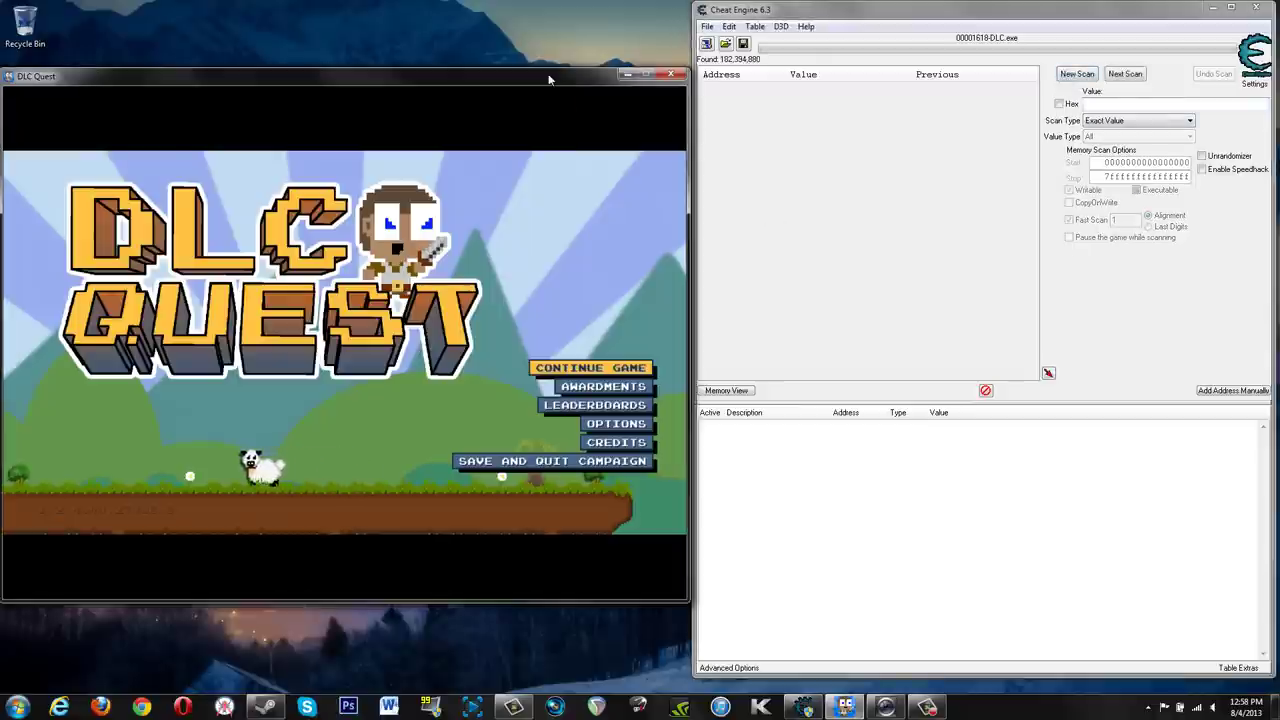
{"action": "key", "text": "Return"}
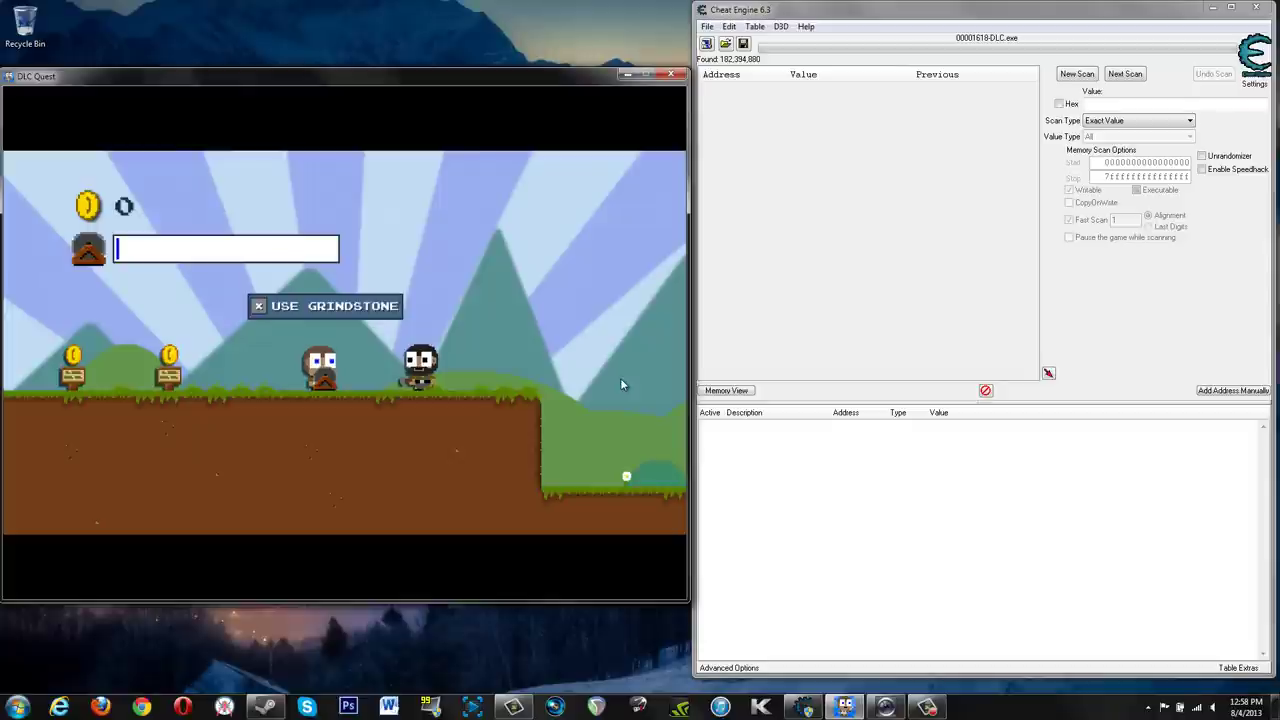
{"action": "left_click", "coordinate": [1115, 121]}
{"action": "left_click", "coordinate": [1130, 170]}
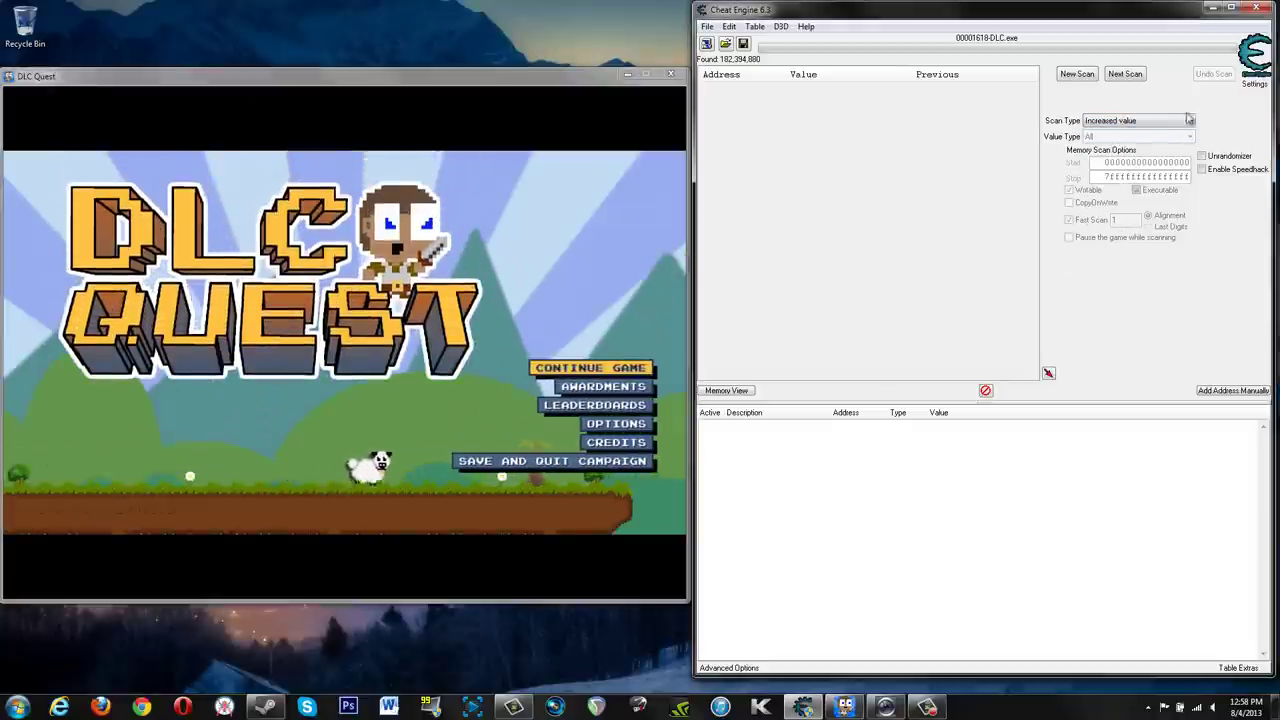
{"action": "left_click", "coordinate": [1127, 75]}
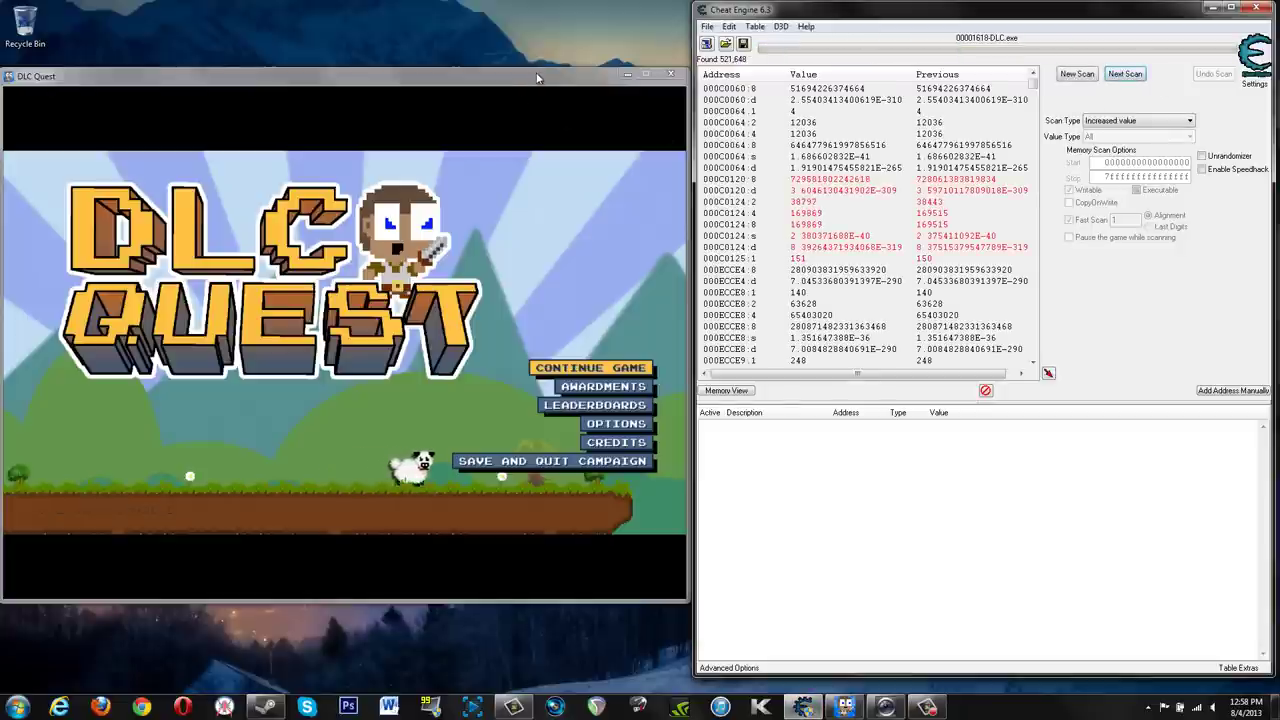
Use the grindstone in DLC Quest and run another Increased value scan in Cheat Engine.
{"action": "left_click", "coordinate": [574, 180]}
{"action": "key", "text": "Return"}
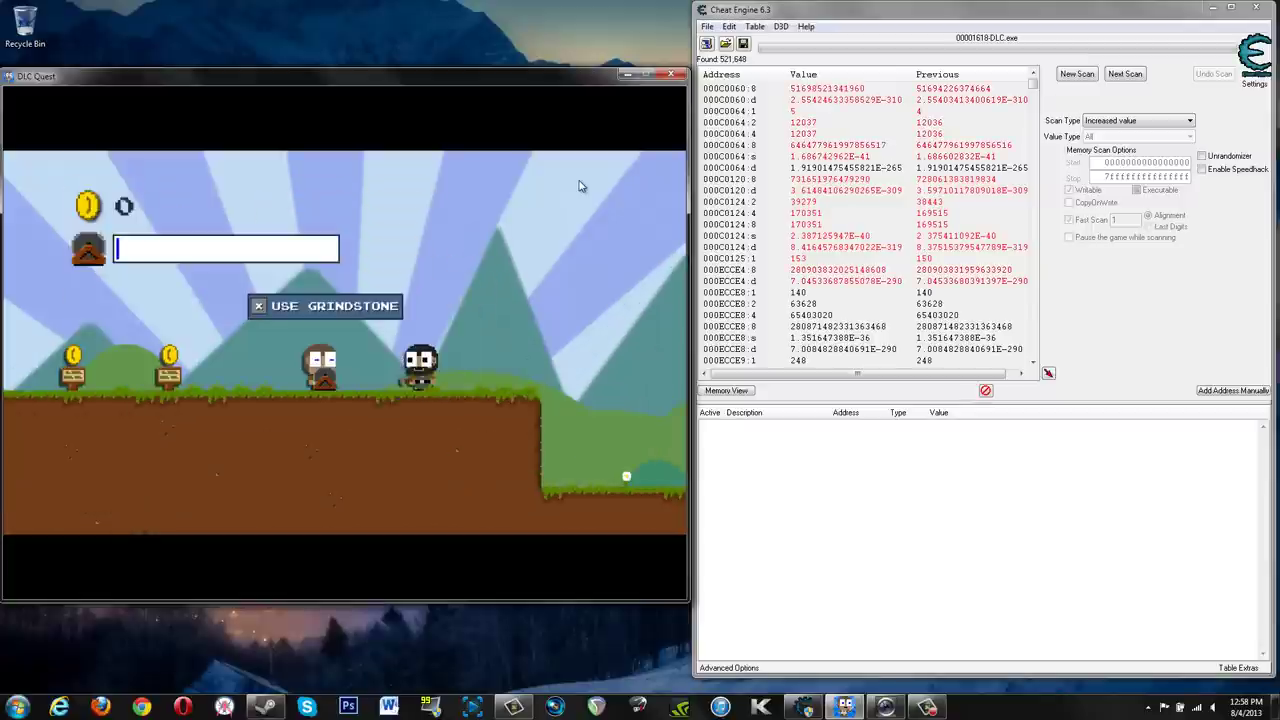
{"action": "key", "text": "x"}
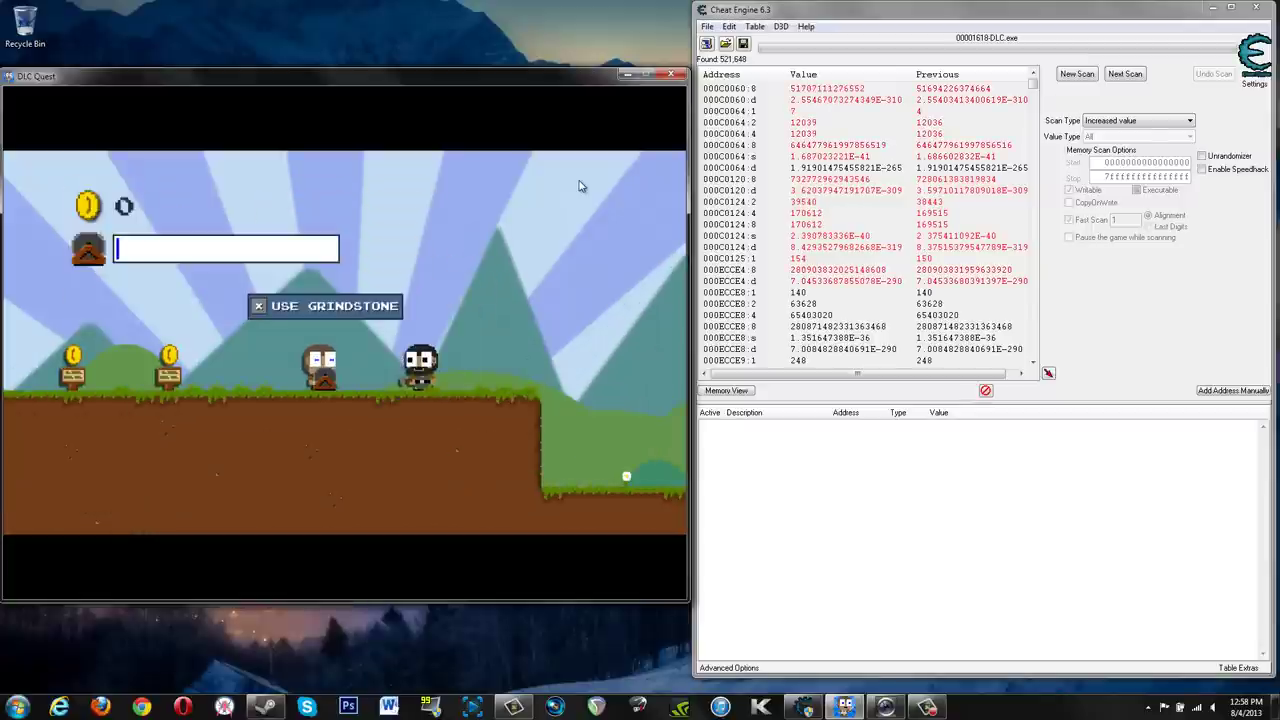
{"action": "left_click", "coordinate": [1126, 74]}
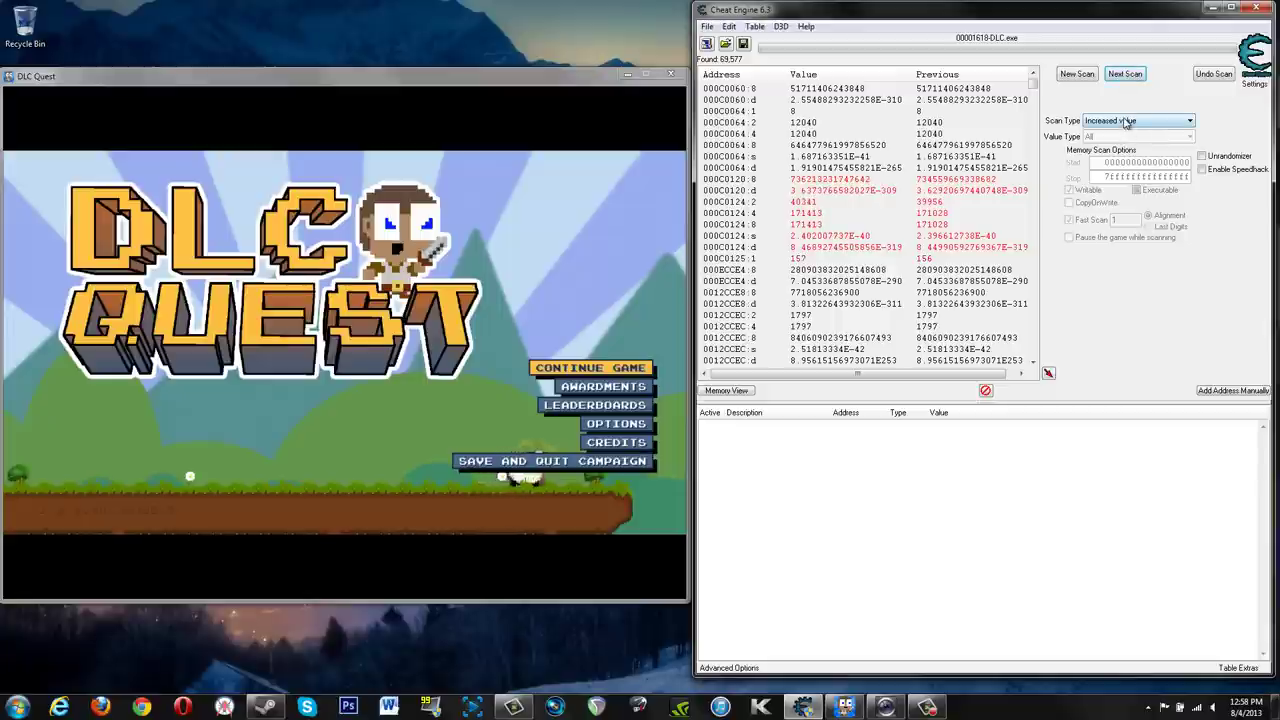
Filter the found addresses with an Unchanged value scan while the game is paused.
{"action": "left_click", "coordinate": [1126, 120]}
{"action": "left_click", "coordinate": [1138, 212]}
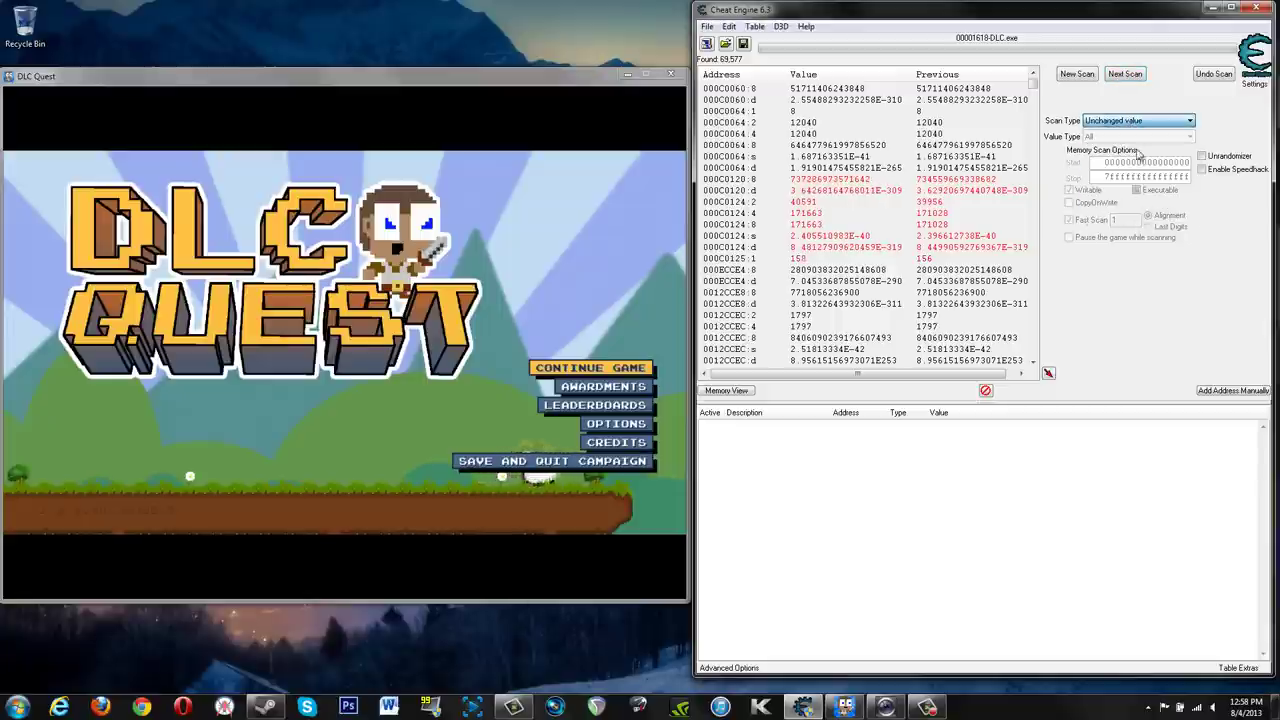
{"action": "left_click", "coordinate": [1134, 76]}
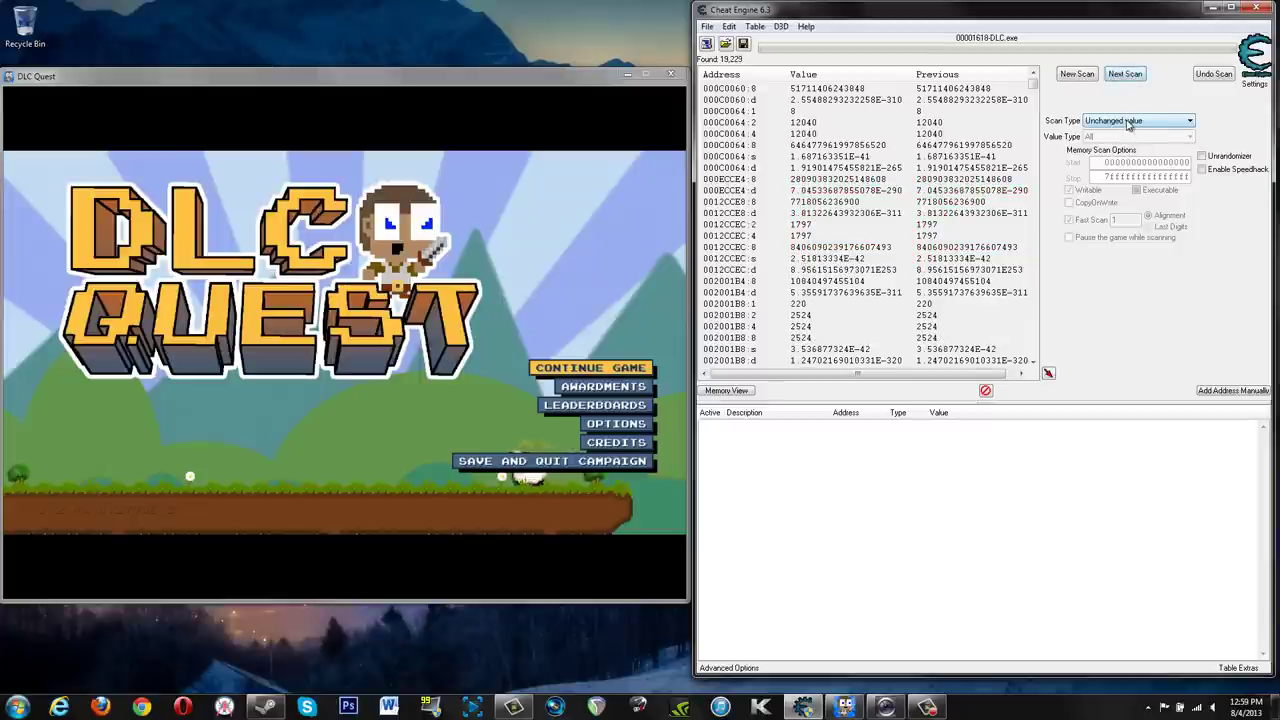
Set the scan type back to Increased value, use the grindstone in DLC Quest, and rescan the addresses.
{"action": "left_click", "coordinate": [1128, 122]}
{"action": "left_click", "coordinate": [1110, 168]}
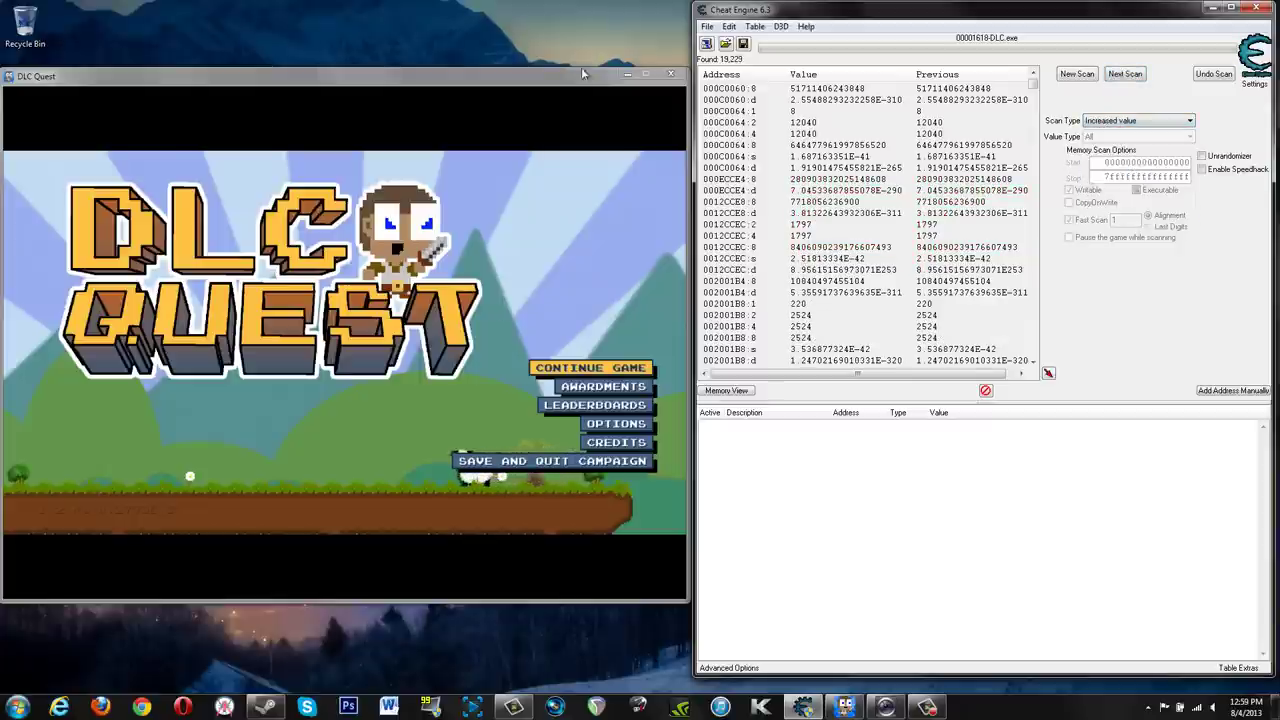
{"action": "left_click", "coordinate": [548, 129]}
{"action": "key", "text": "Return"}
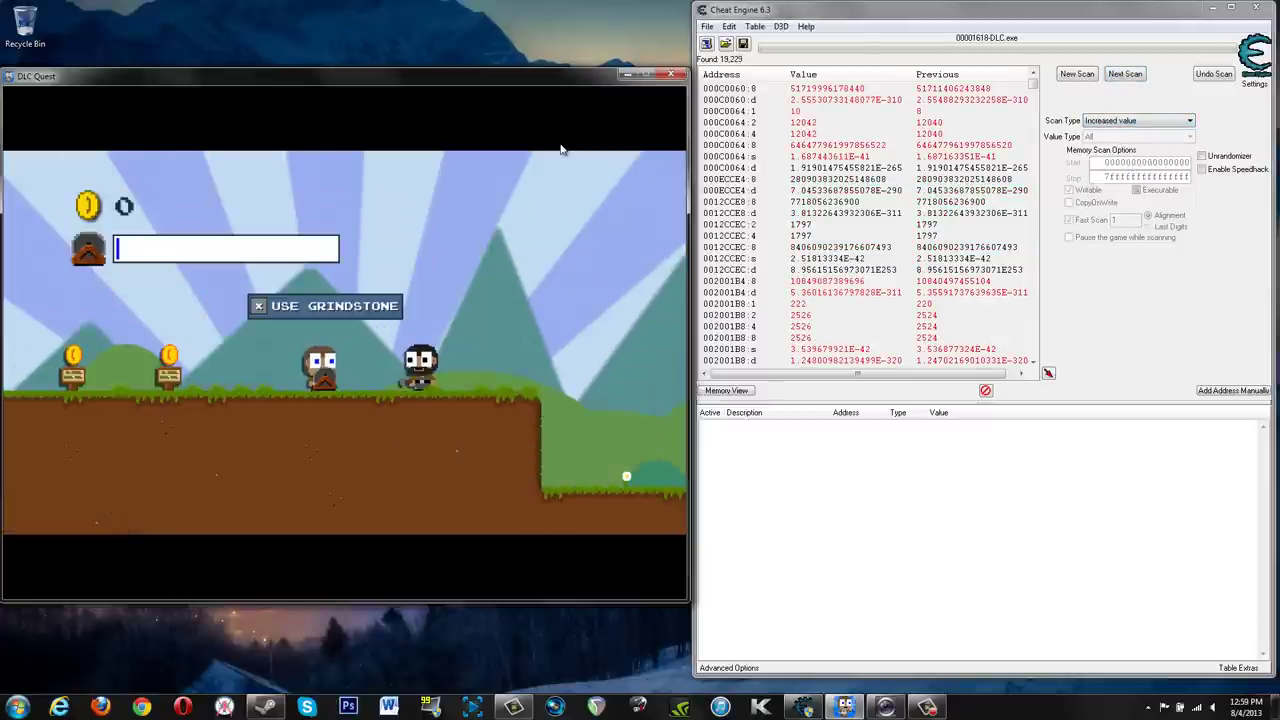
{"action": "key", "text": "x"}
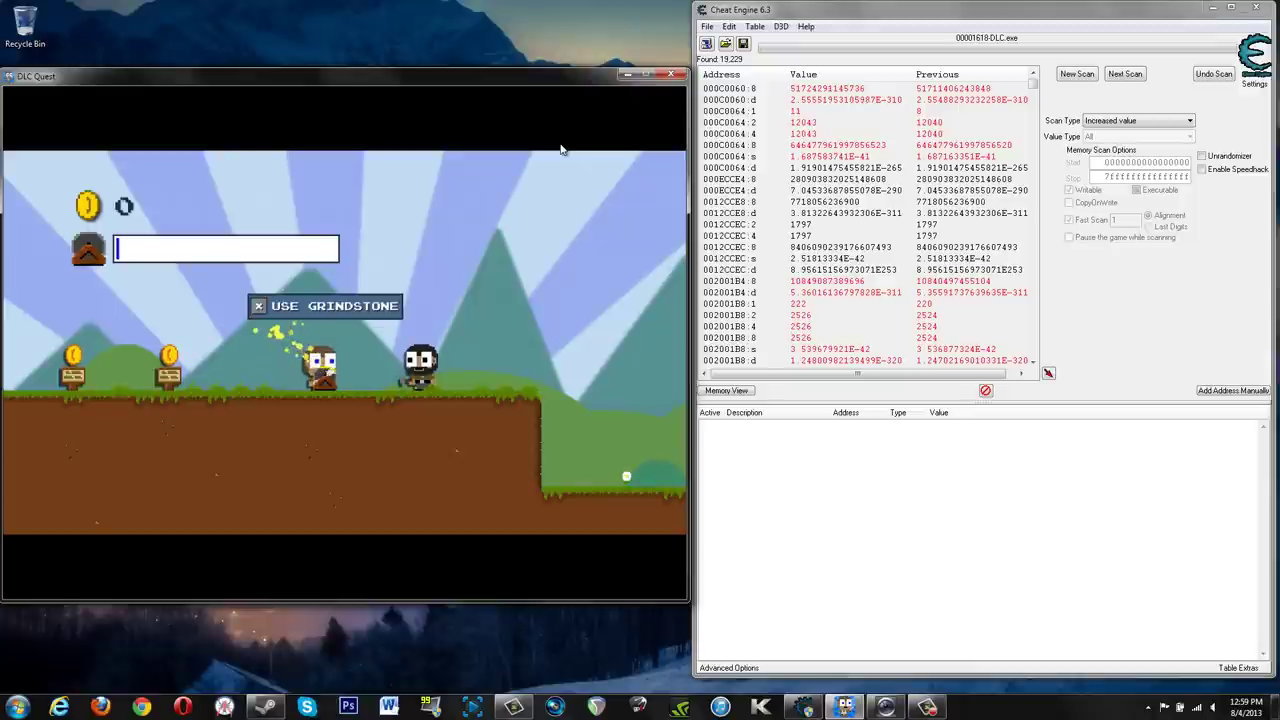
{"action": "left_click", "coordinate": [1135, 77]}
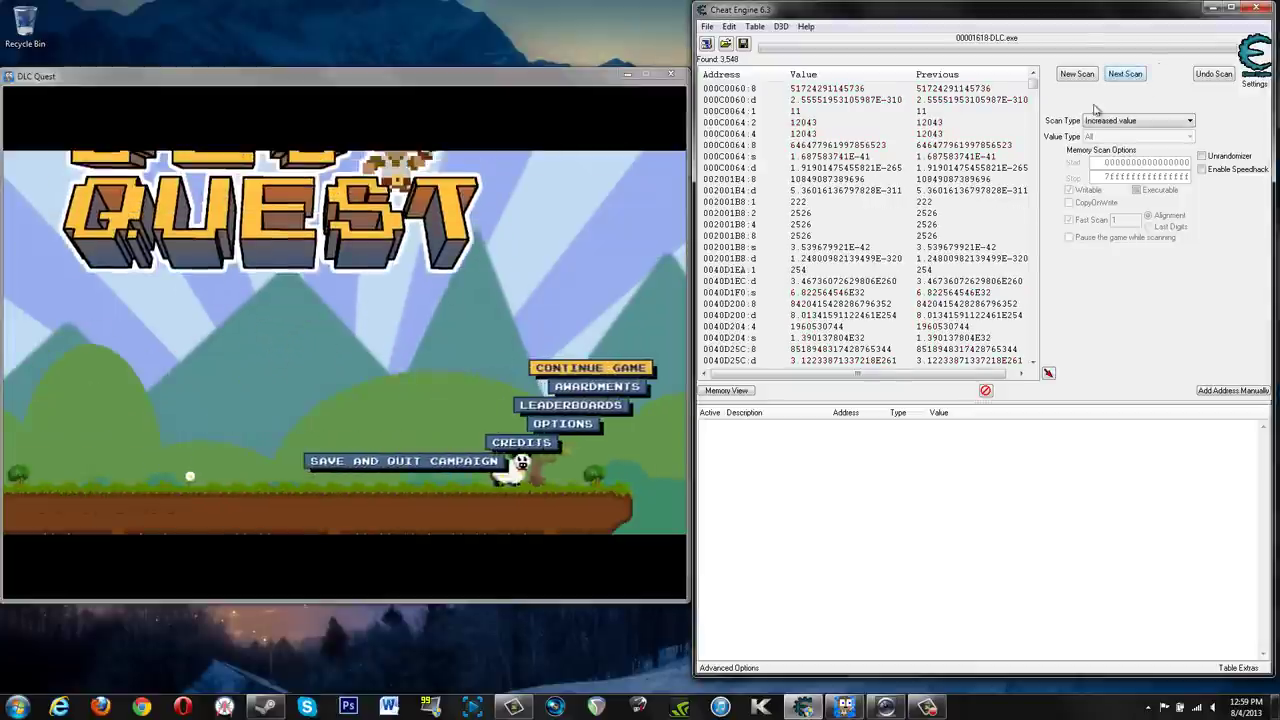
Turn the grindstone several times in DLC Quest and narrow the addresses with the Increased value scan.
{"action": "left_click", "coordinate": [569, 279]}
{"action": "key", "text": "Return"}
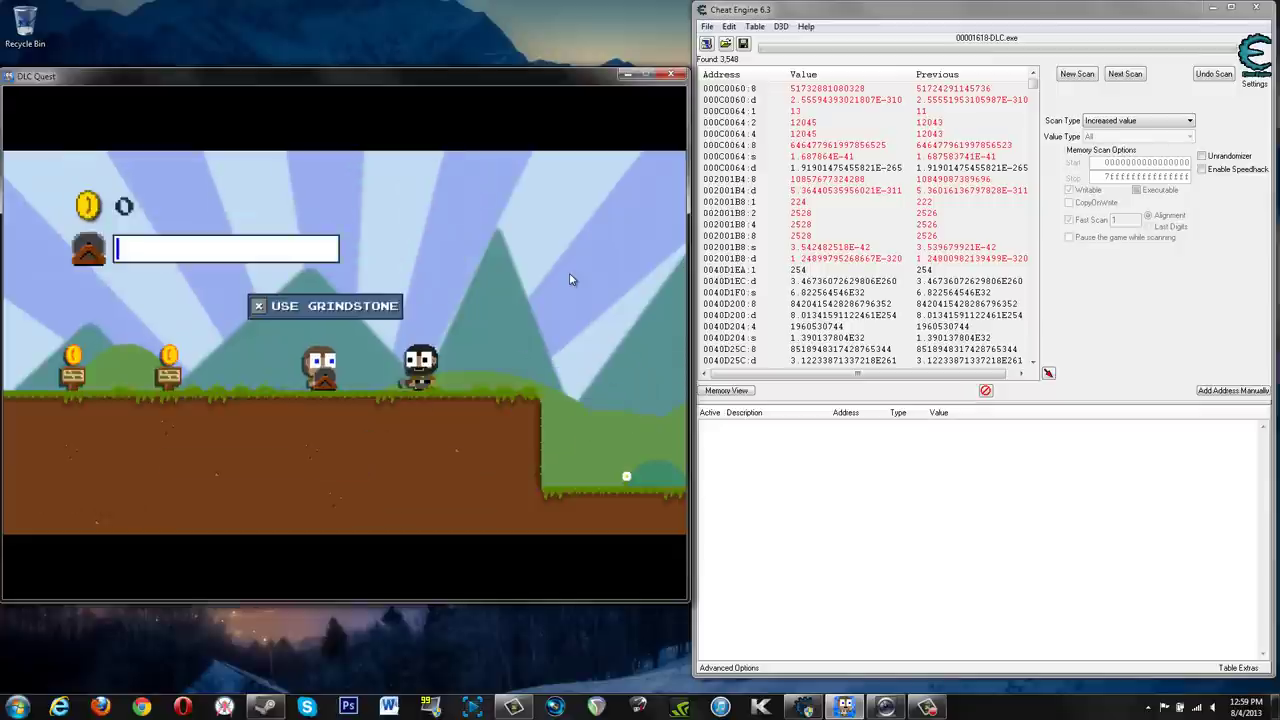
{"action": "key", "text": "x"}
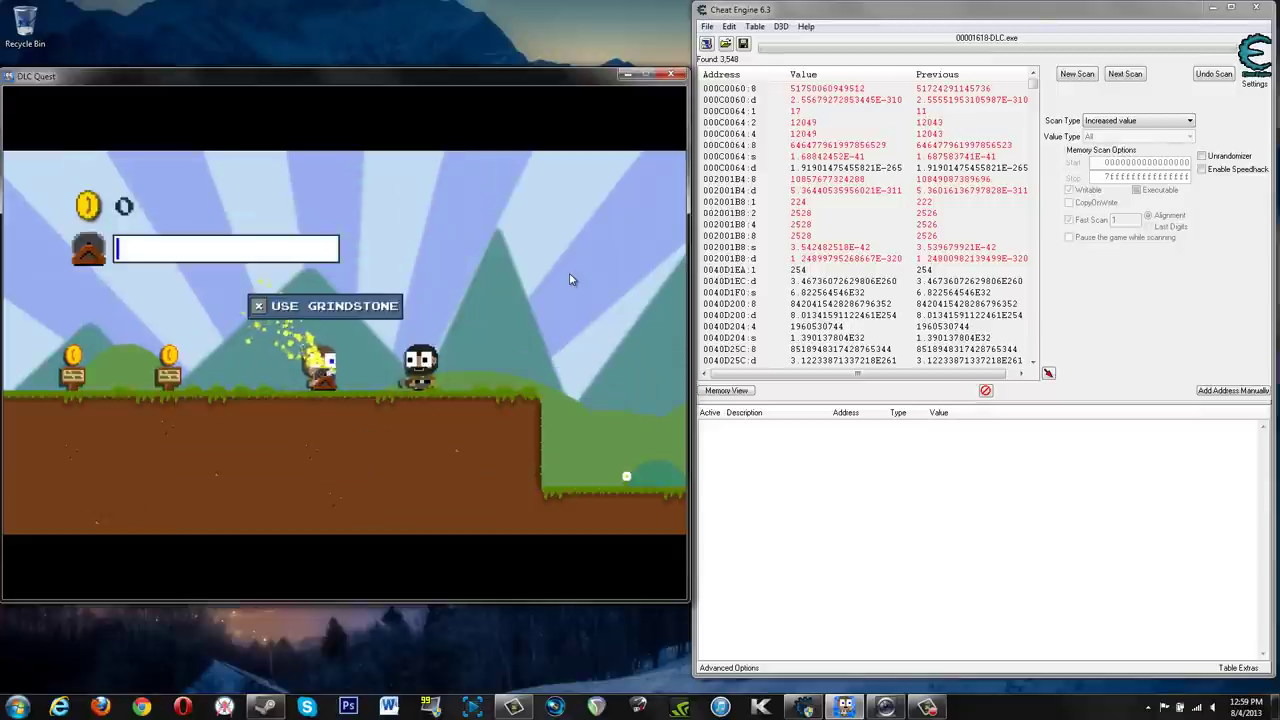
{"action": "key", "text": "x"}
{"action": "key", "text": "x"}
{"action": "key", "text": "x"}
{"action": "key", "text": "x"}
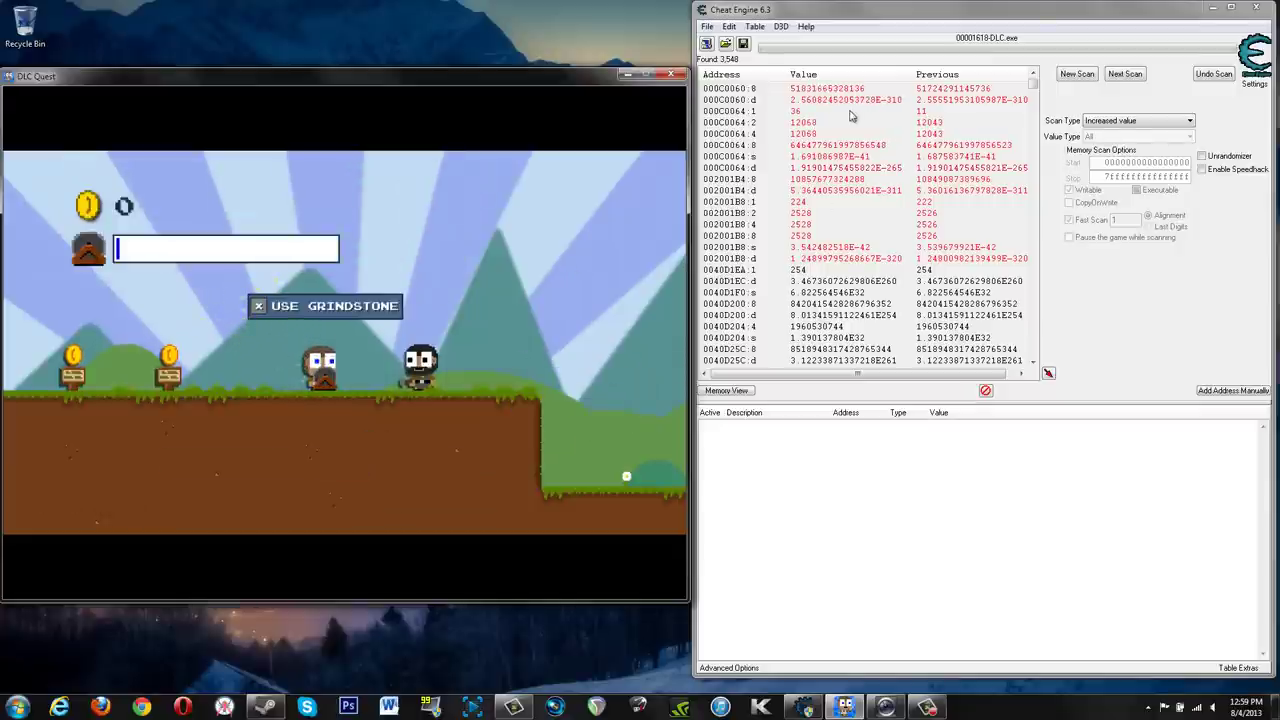
{"action": "left_click", "coordinate": [1125, 74]}
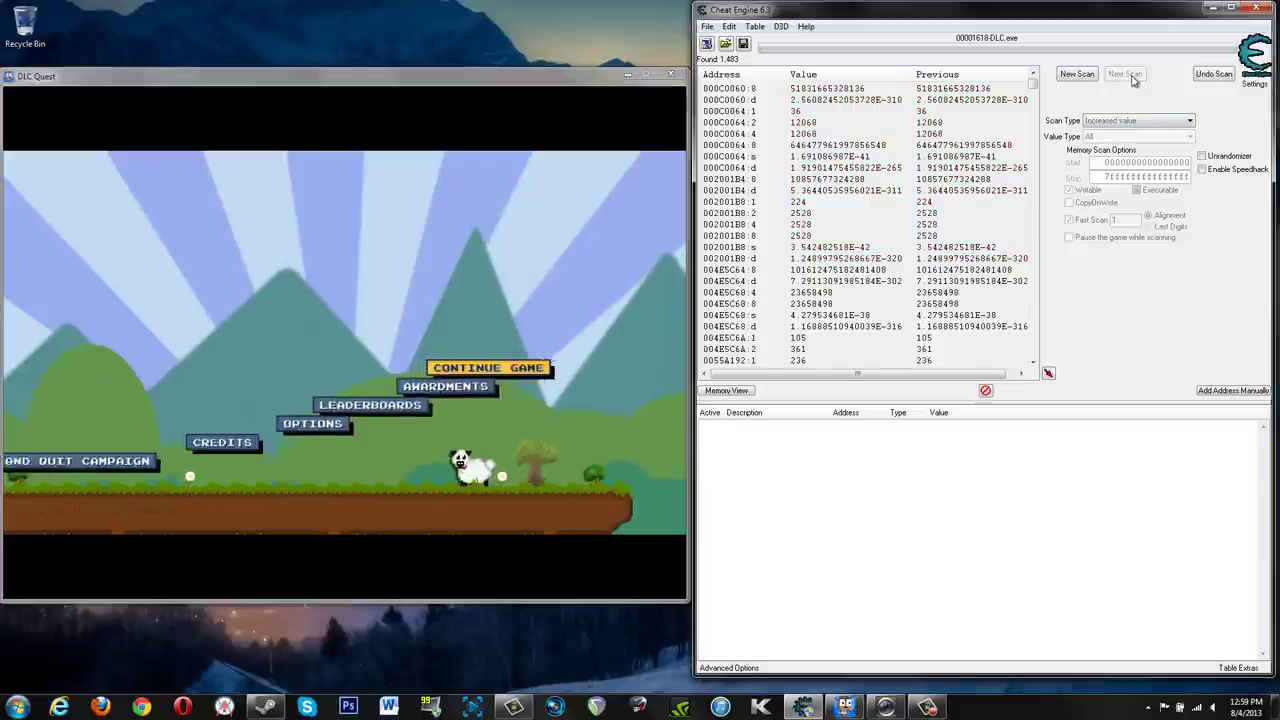
Resume DLC Quest for more grindstone turns and repeat the Increased value scan in Cheat Engine.
{"action": "left_click", "coordinate": [558, 238]}
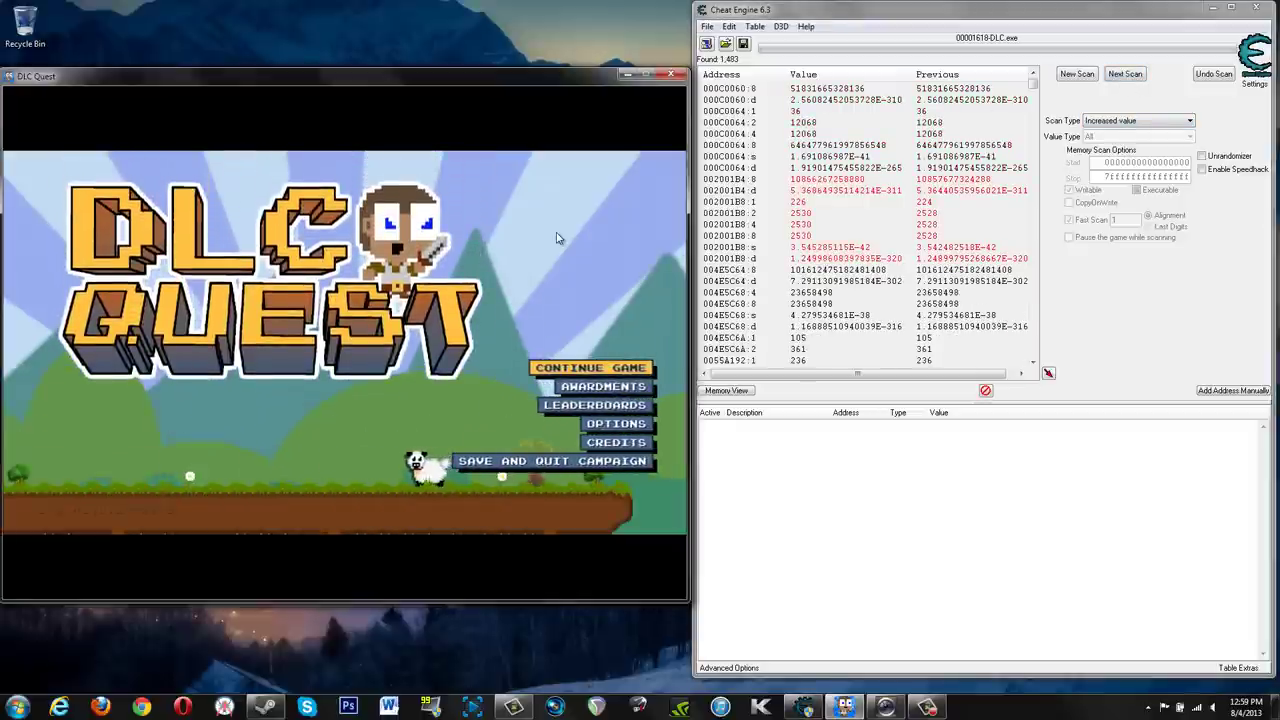
{"action": "key", "text": "Escape"}
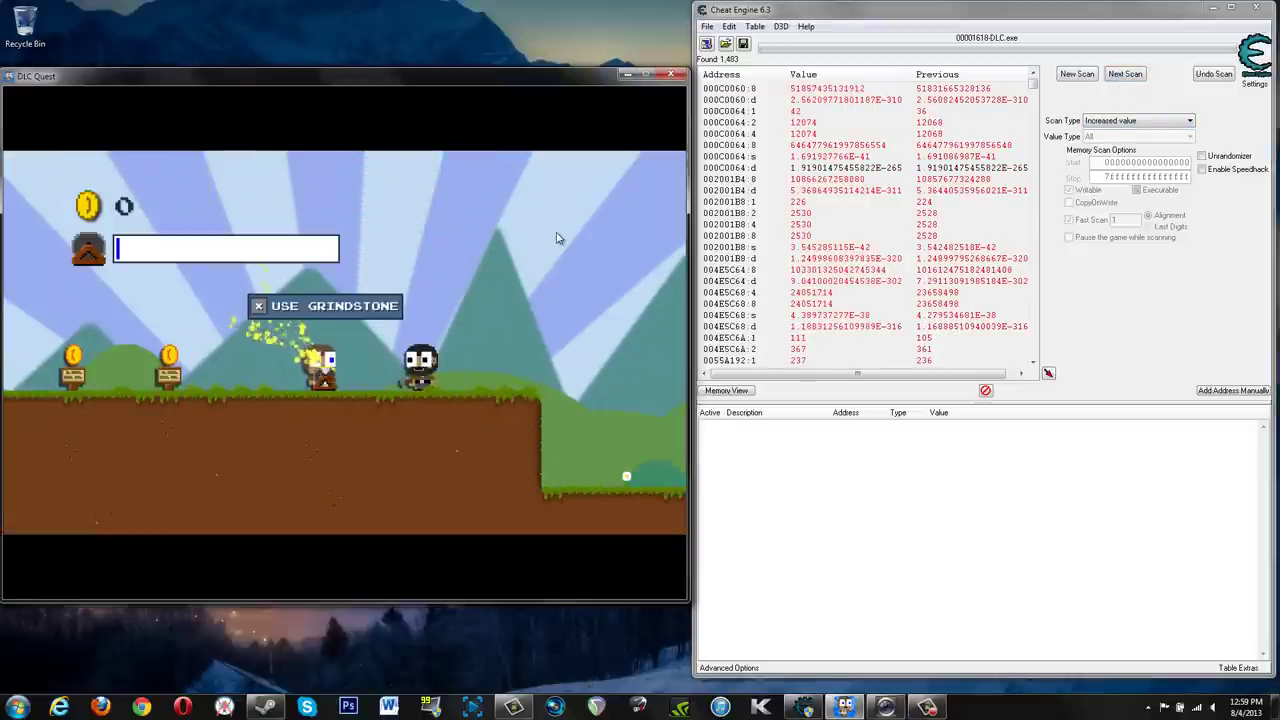
{"action": "left_click", "coordinate": [1125, 76]}
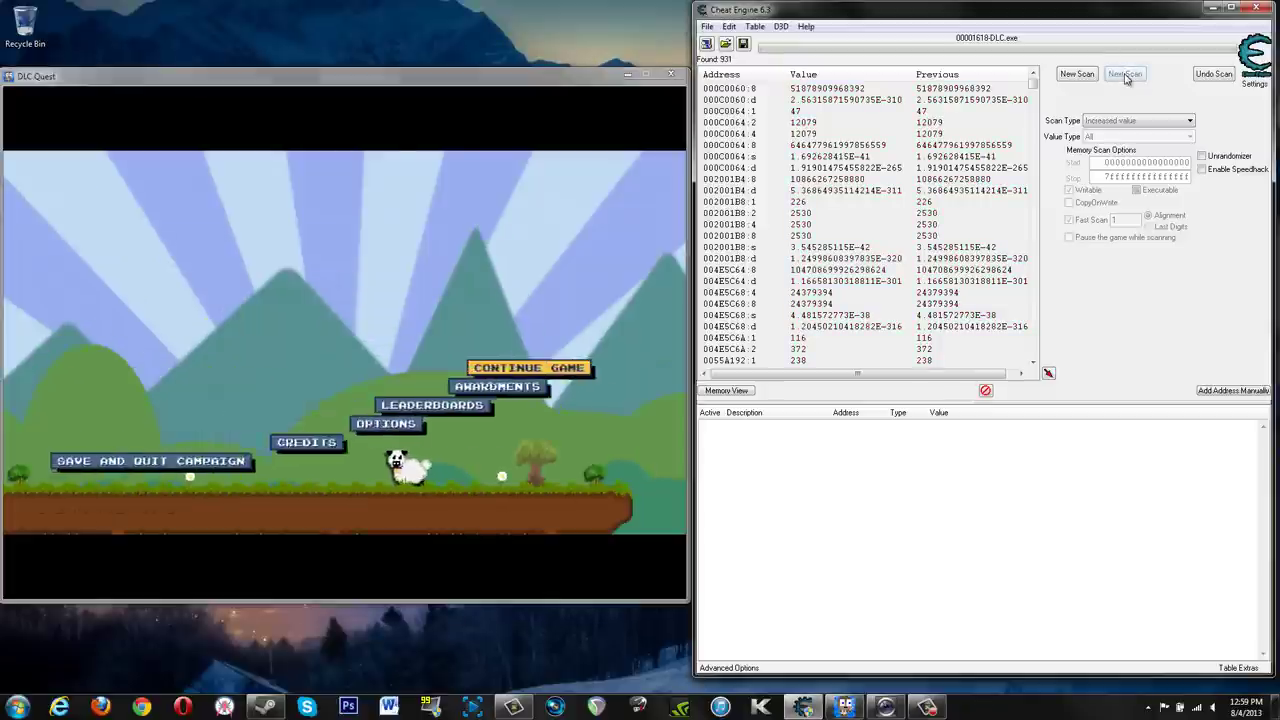
Resume DLC Quest briefly without using the grindstone, pause it again, and filter the addresses with repeated Unchanged value scans.
{"action": "left_click", "coordinate": [532, 220]}
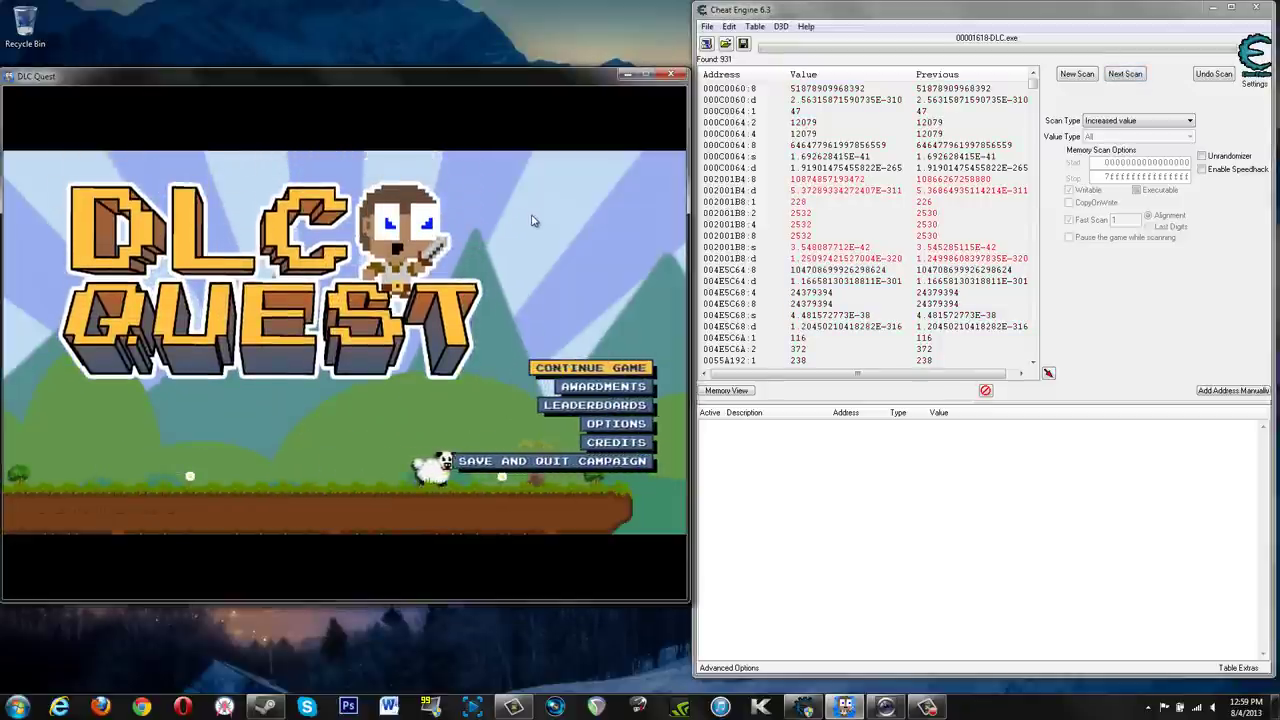
{"action": "key", "text": "Escape"}
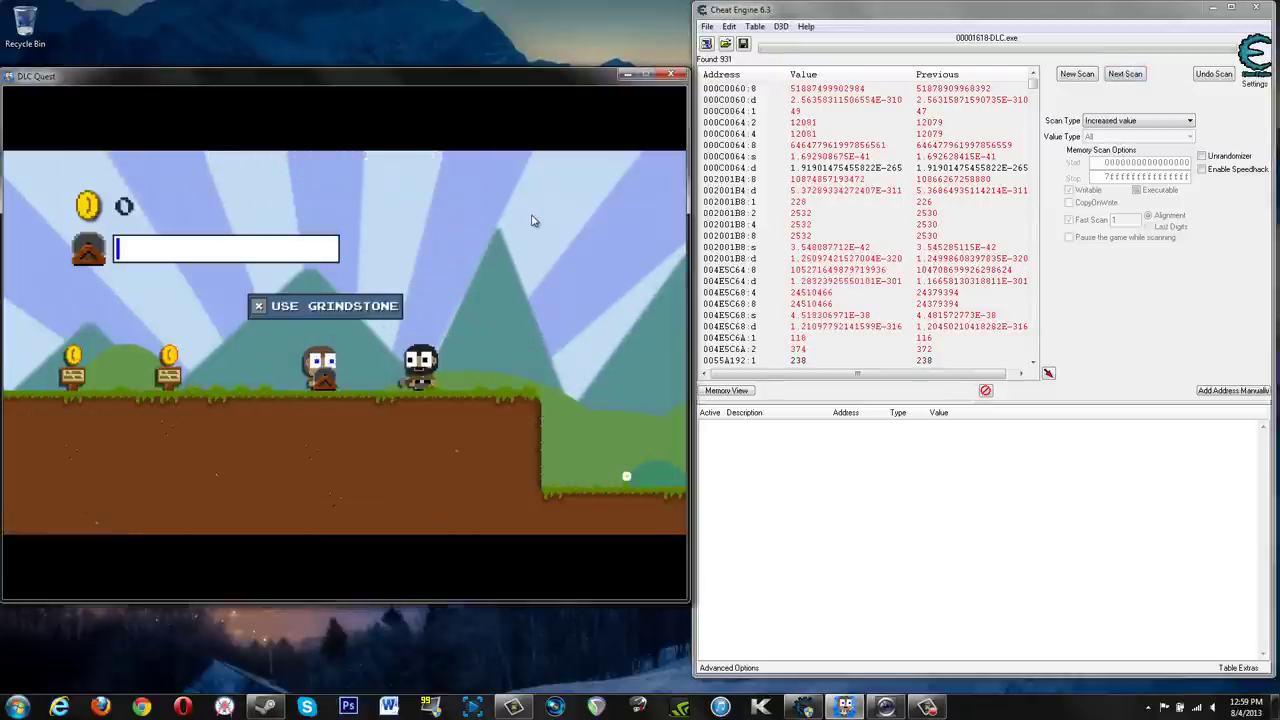
{"action": "left_click", "coordinate": [1138, 120]}
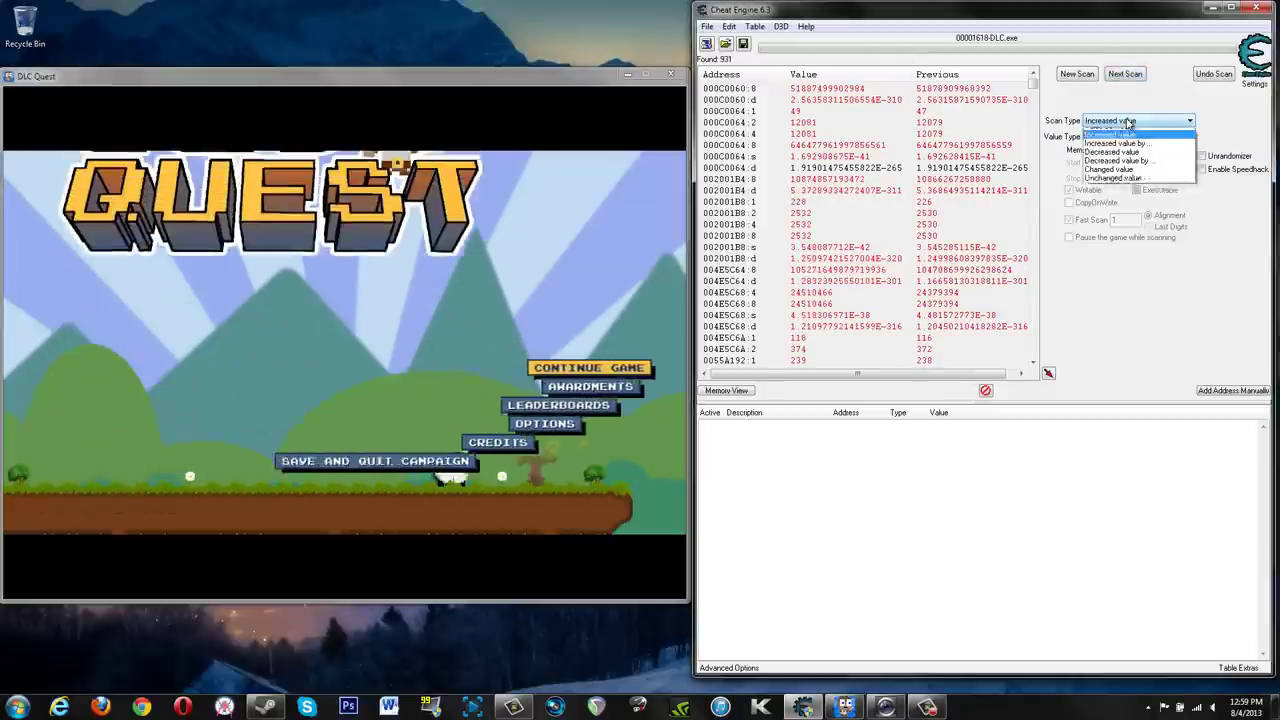
{"action": "left_click", "coordinate": [1130, 211]}
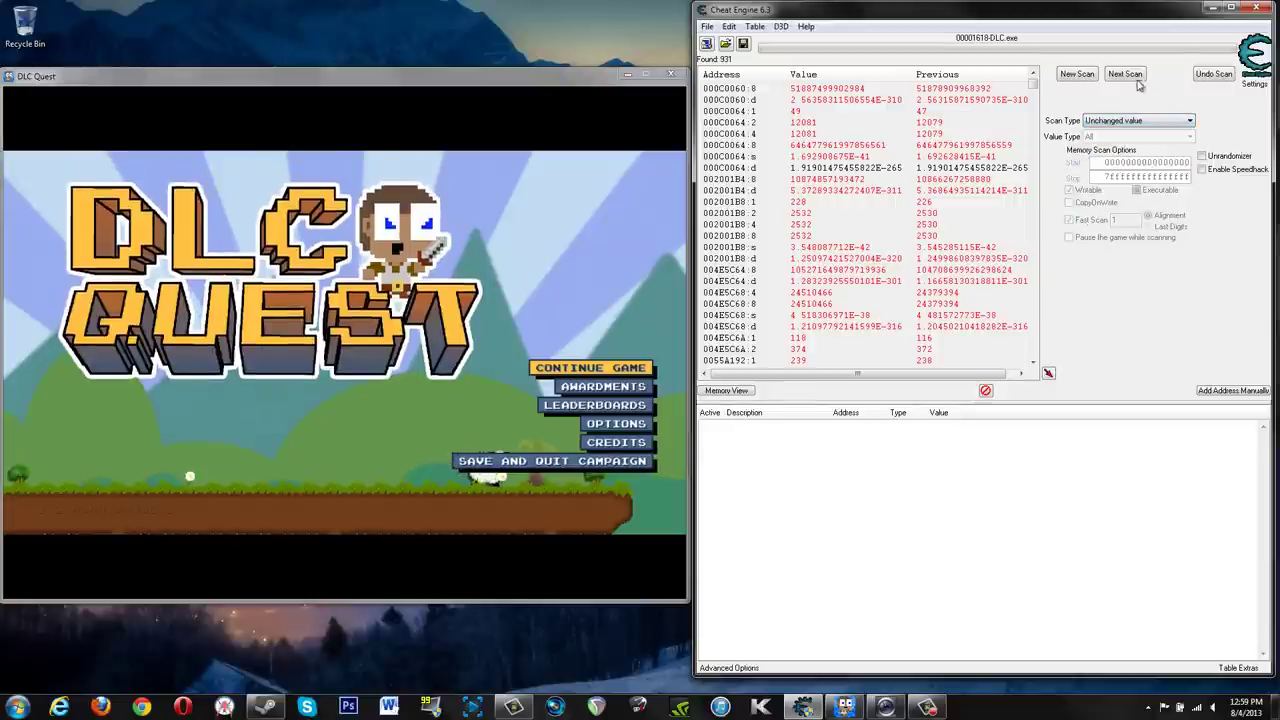
{"action": "left_click", "coordinate": [1125, 74]}
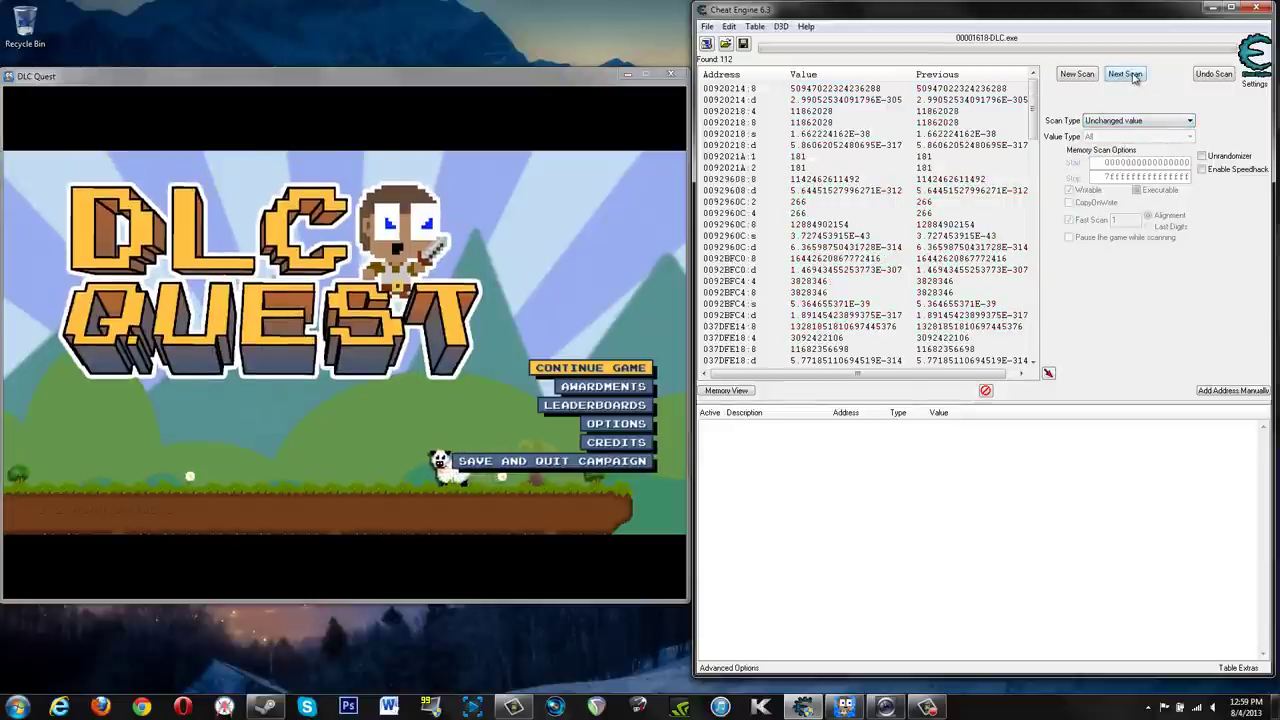
{"action": "left_click", "coordinate": [1125, 74]}
{"action": "left_click", "coordinate": [1125, 74]}
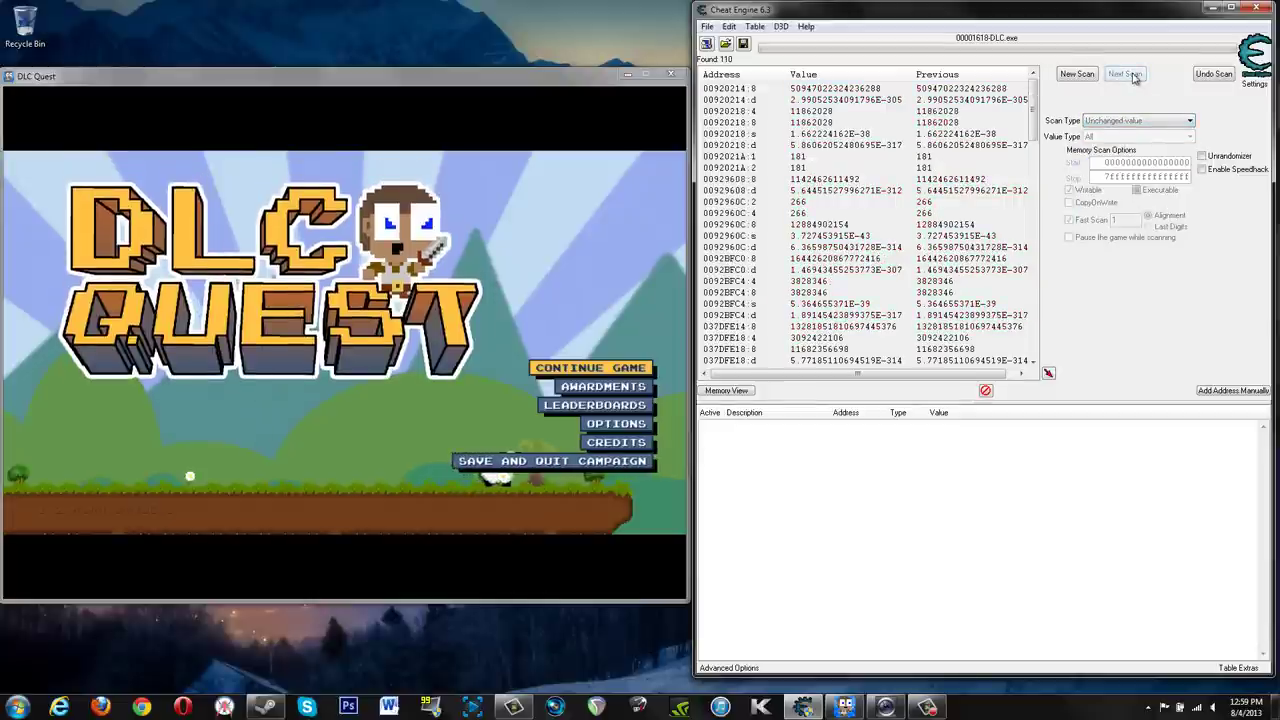
Resume the game, turn the grindstone, and rescan the remaining addresses in Cheat Engine with the scan type Increased value.
{"action": "left_click", "coordinate": [571, 133]}
{"action": "key", "text": "Return"}
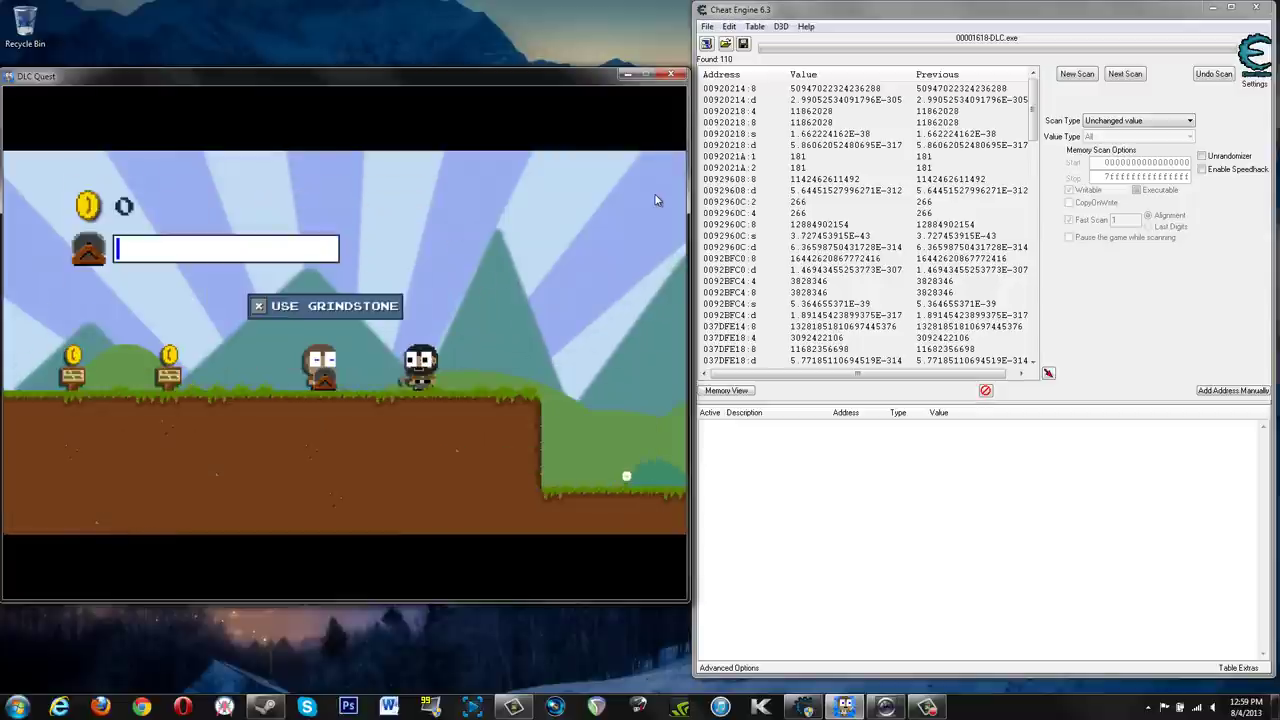
{"action": "key", "text": "x"}
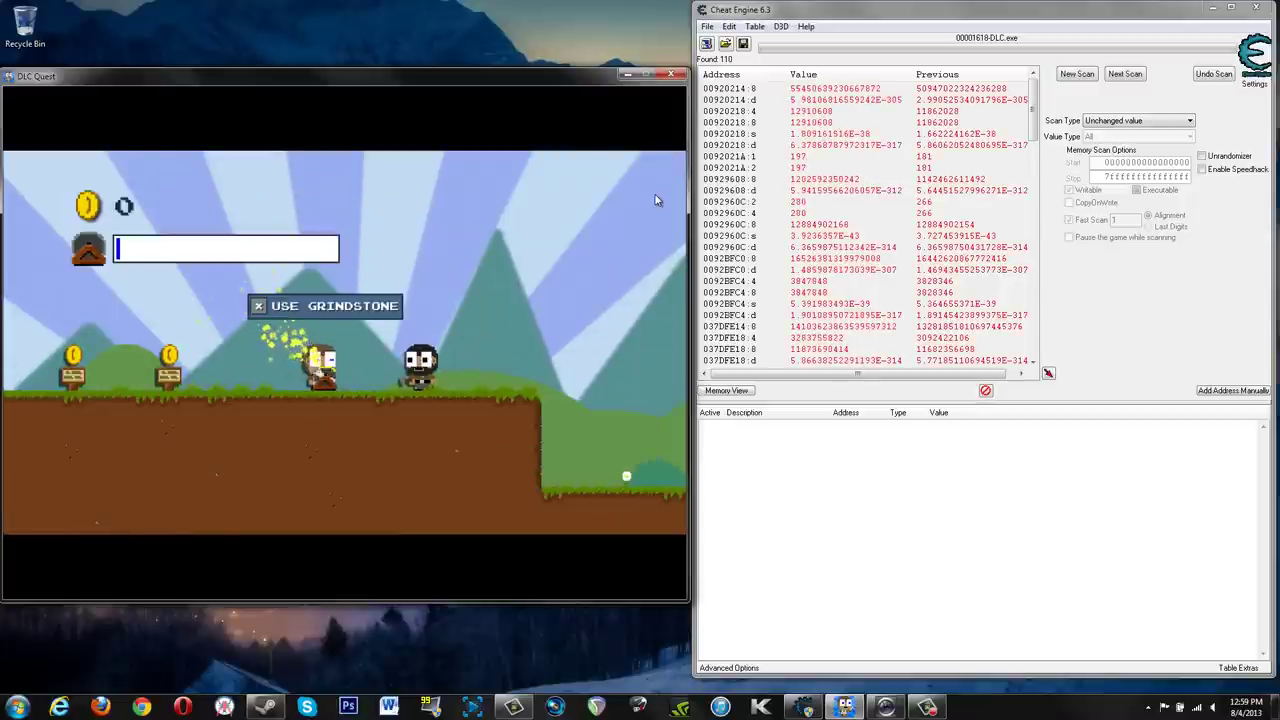
{"action": "left_click", "coordinate": [1150, 121]}
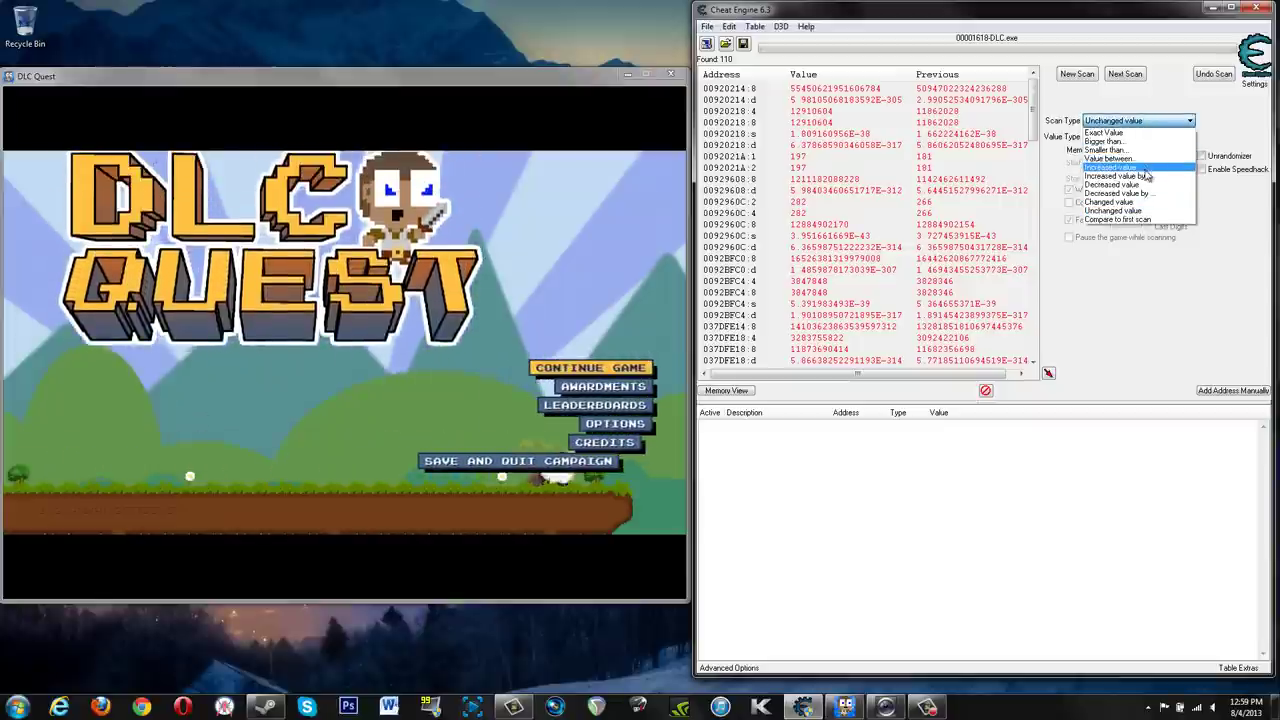
{"action": "left_click", "coordinate": [1110, 167]}
{"action": "left_click", "coordinate": [1133, 76]}
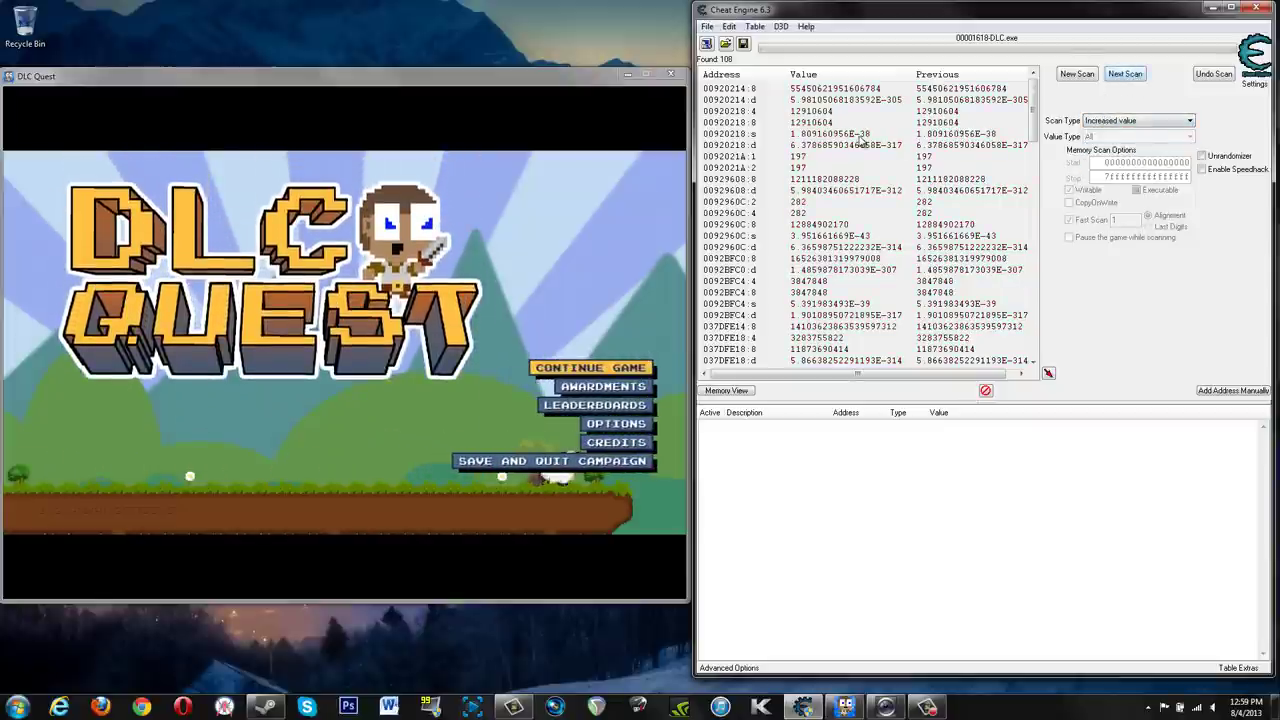
Return to DLC Quest for another grindstone turn and repeat the Increased value scan.
{"action": "left_click", "coordinate": [577, 175]}
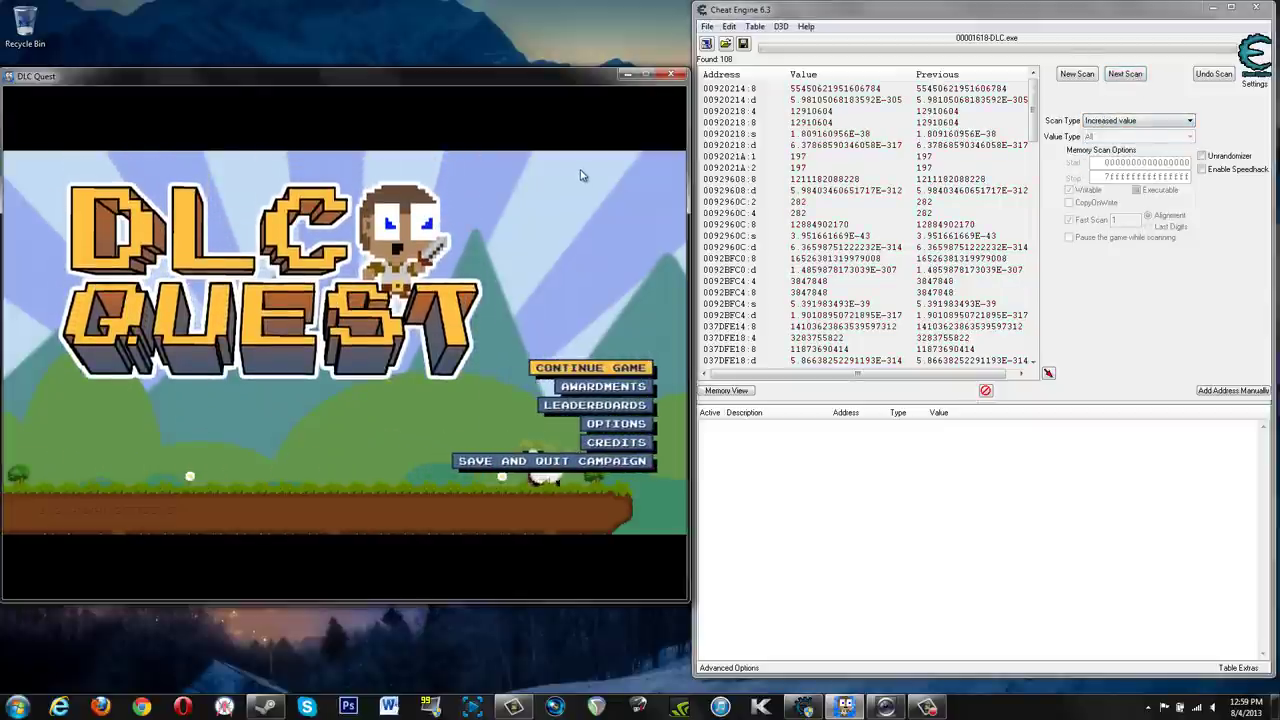
{"action": "key", "text": "Return"}
{"action": "key", "text": "x"}
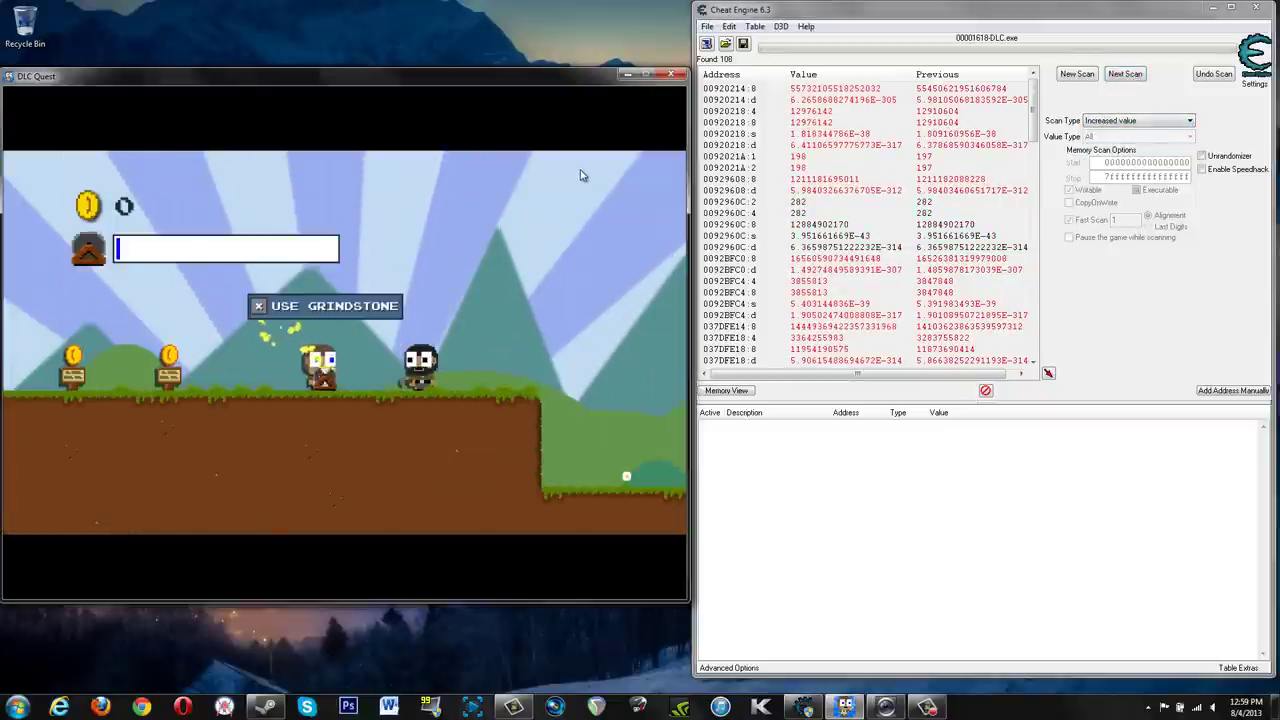
{"action": "left_click", "coordinate": [1127, 74]}
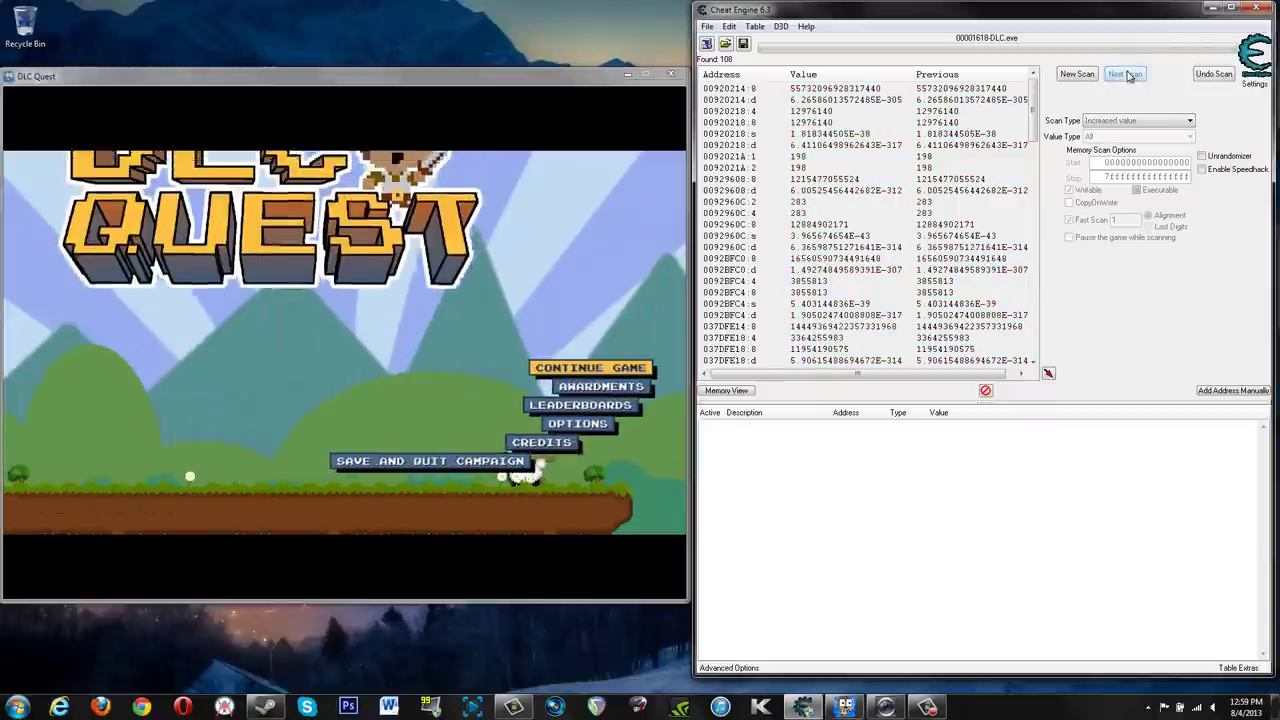
Examine the addresses at the start of the results, comparing the value types listed for 0092960C and 0092BFC4.
{"action": "left_click_drag", "start_coordinate": [1037, 100], "coordinate": [1030, 73]}
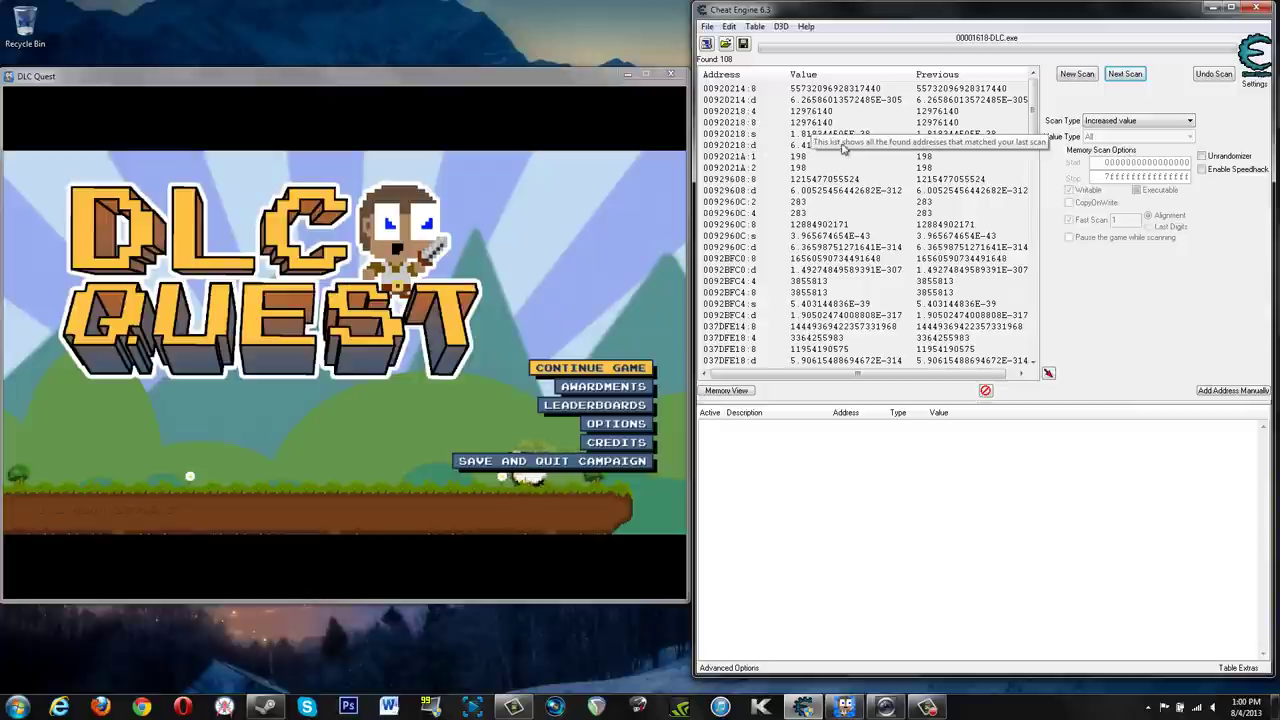
{"action": "left_click", "coordinate": [749, 112]}
{"action": "left_click_drag", "start_coordinate": [745, 148], "coordinate": [749, 118]}
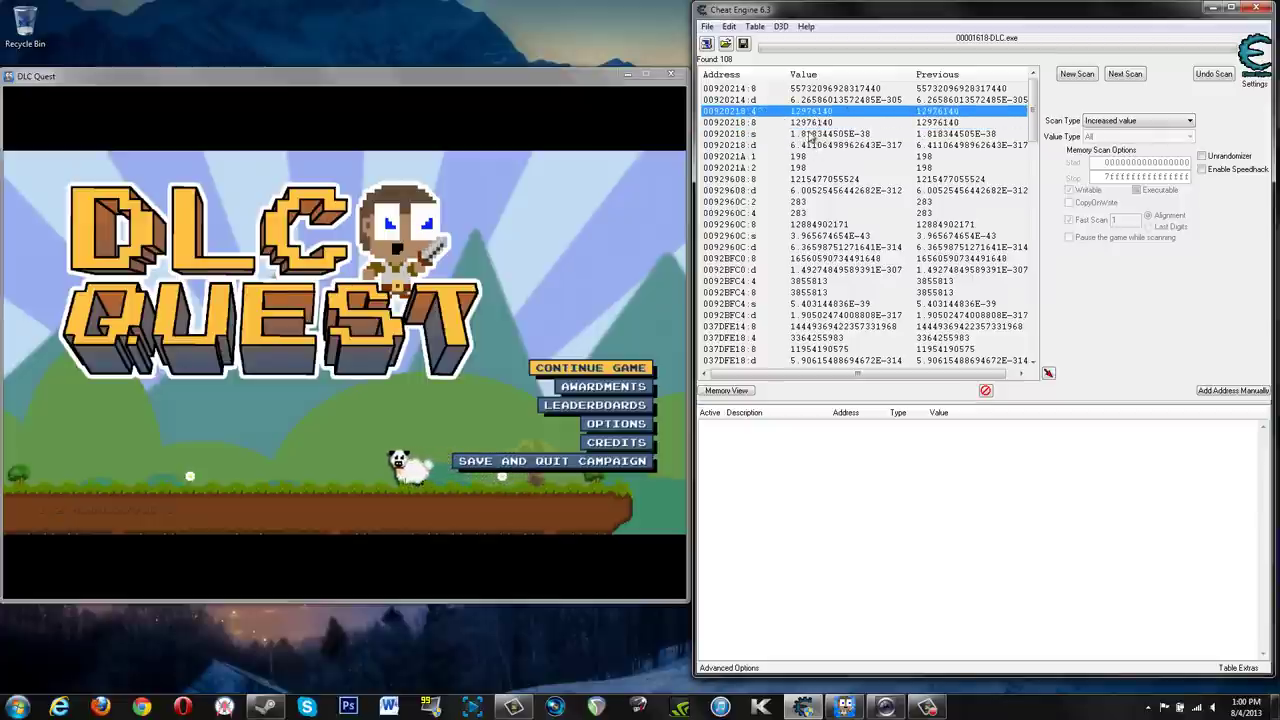
{"action": "left_click", "coordinate": [740, 202]}
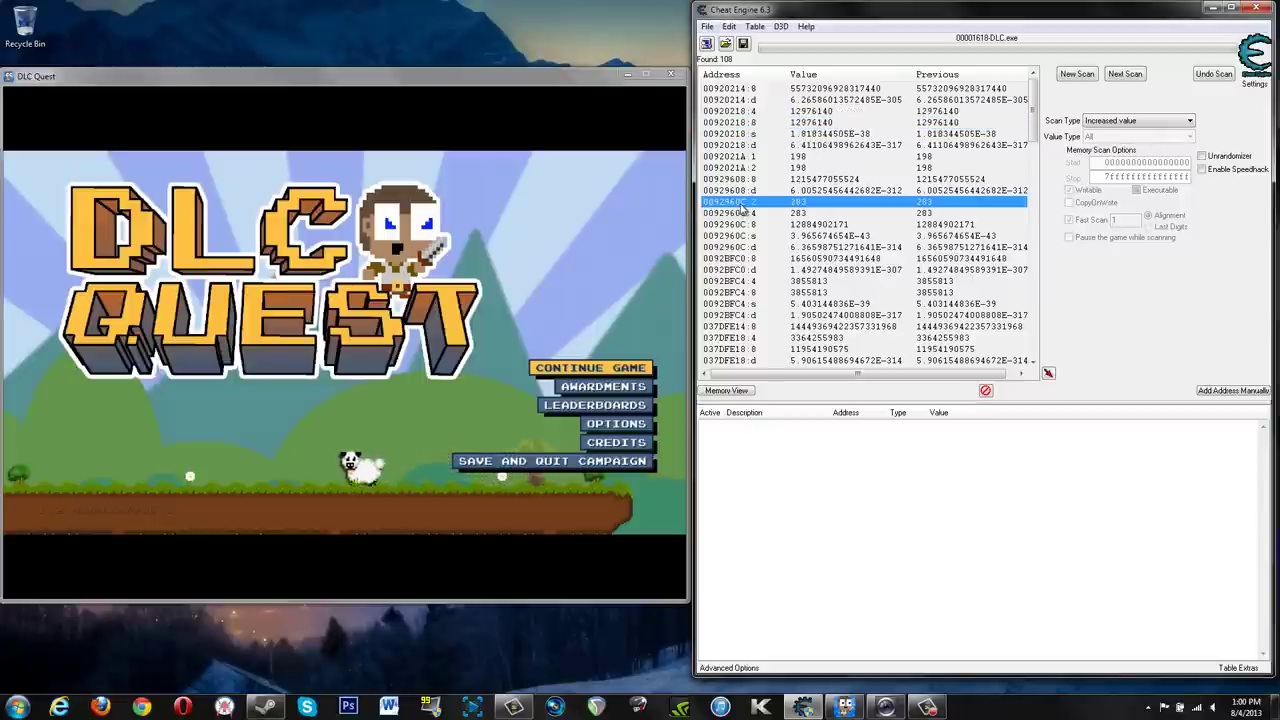
{"action": "key", "text": "Down"}
{"action": "key", "text": "Down"}
{"action": "key", "text": "Down"}
{"action": "key", "text": "Down"}
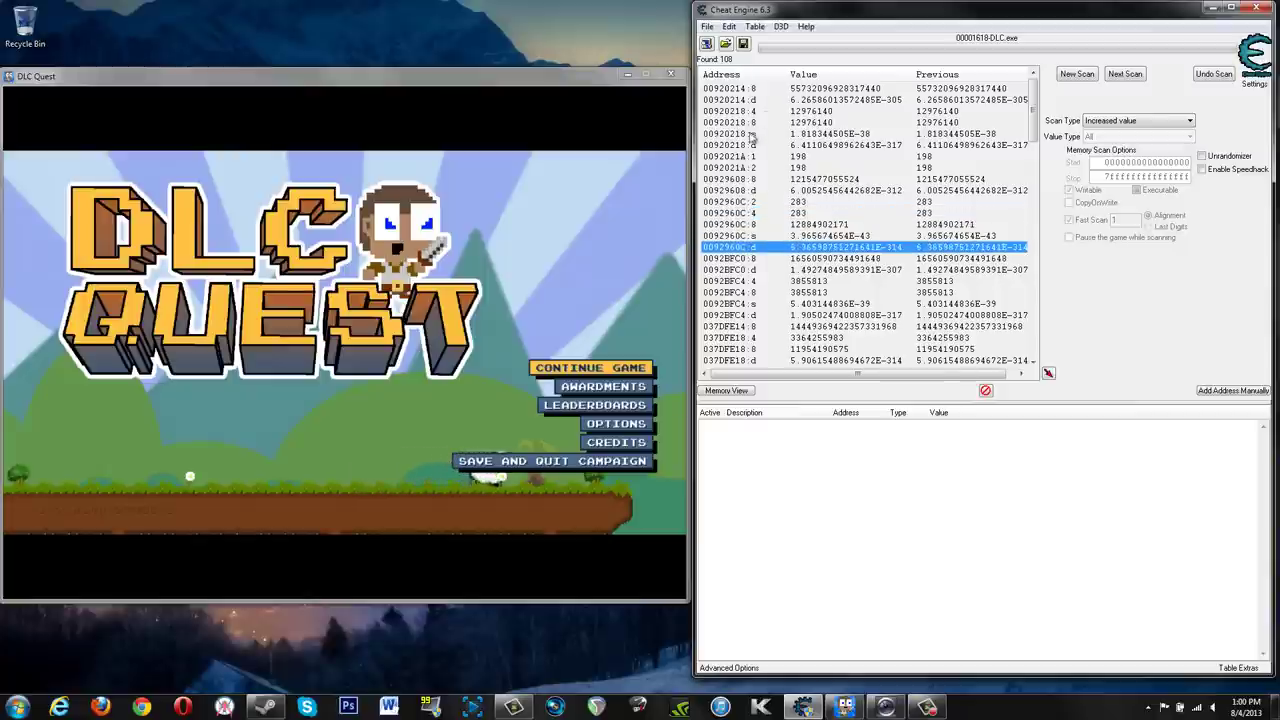
{"action": "left_click", "coordinate": [745, 203]}
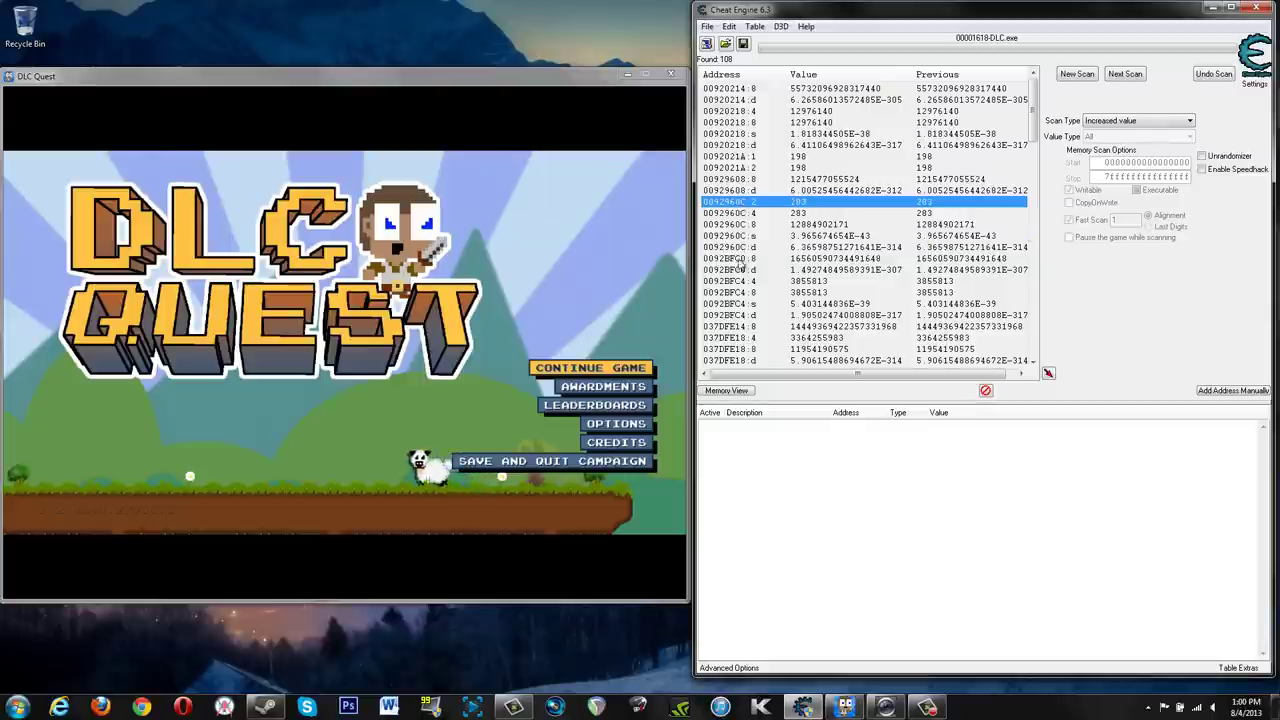
{"action": "left_click", "coordinate": [743, 291]}
{"action": "left_click", "coordinate": [743, 304]}
{"action": "left_click", "coordinate": [745, 315]}
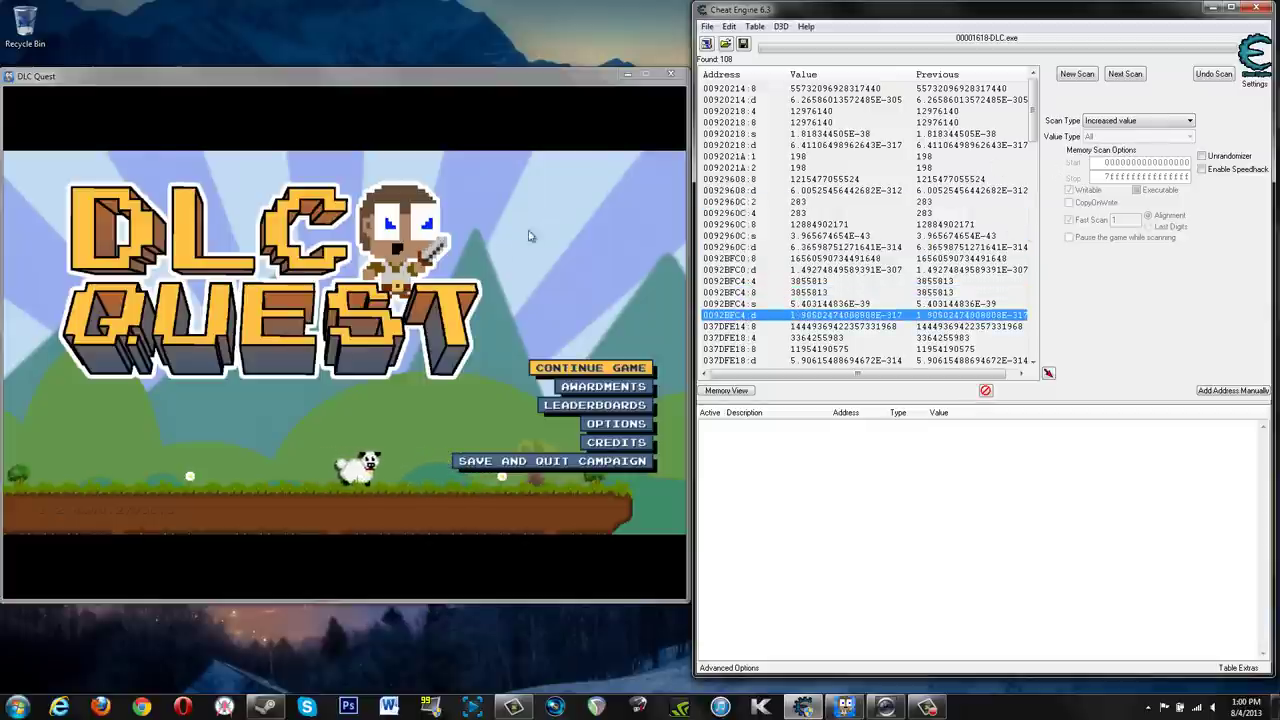
{"action": "mouse_move", "coordinate": [1036, 106]}
{"action": "left_mouse_down"}
{"action": "mouse_move", "coordinate": [1040, 376]}
{"action": "mouse_move", "coordinate": [1036, 97]}
{"action": "left_mouse_up"}
Change the scan type to Unchanged value and rescan the addresses while the game stays paused.
{"action": "left_click", "coordinate": [1140, 120]}
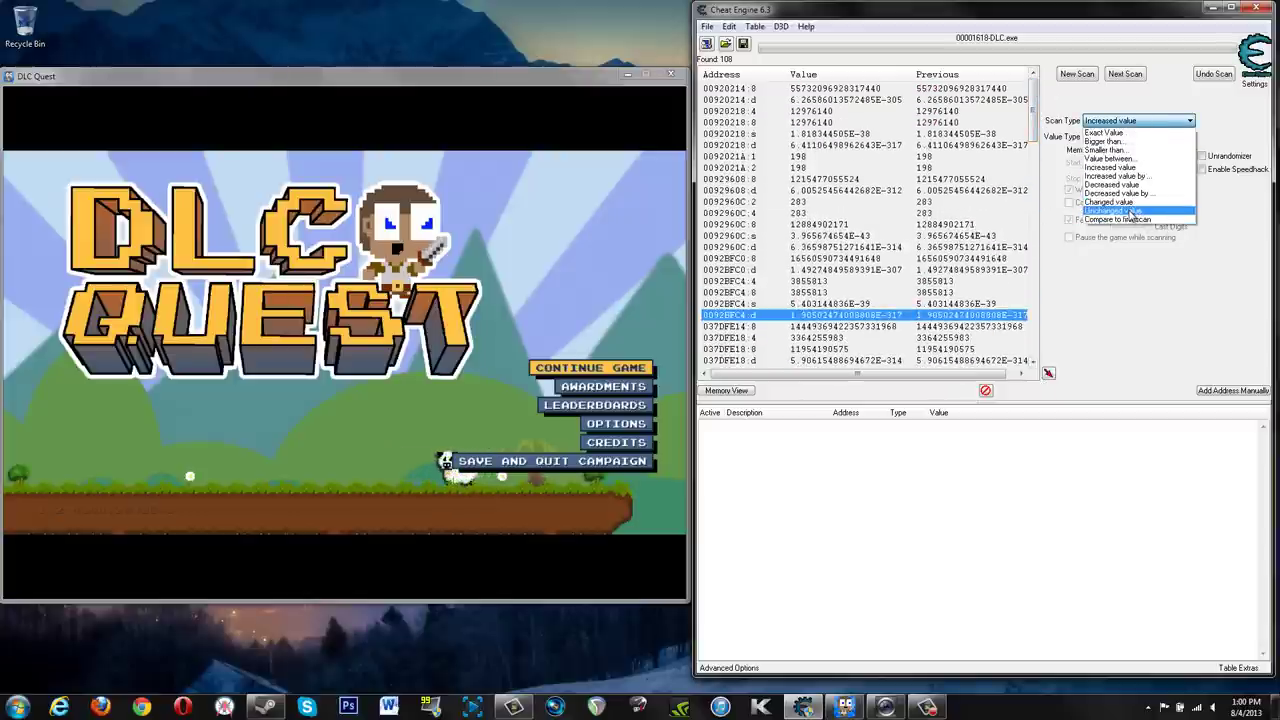
{"action": "left_click", "coordinate": [1131, 212]}
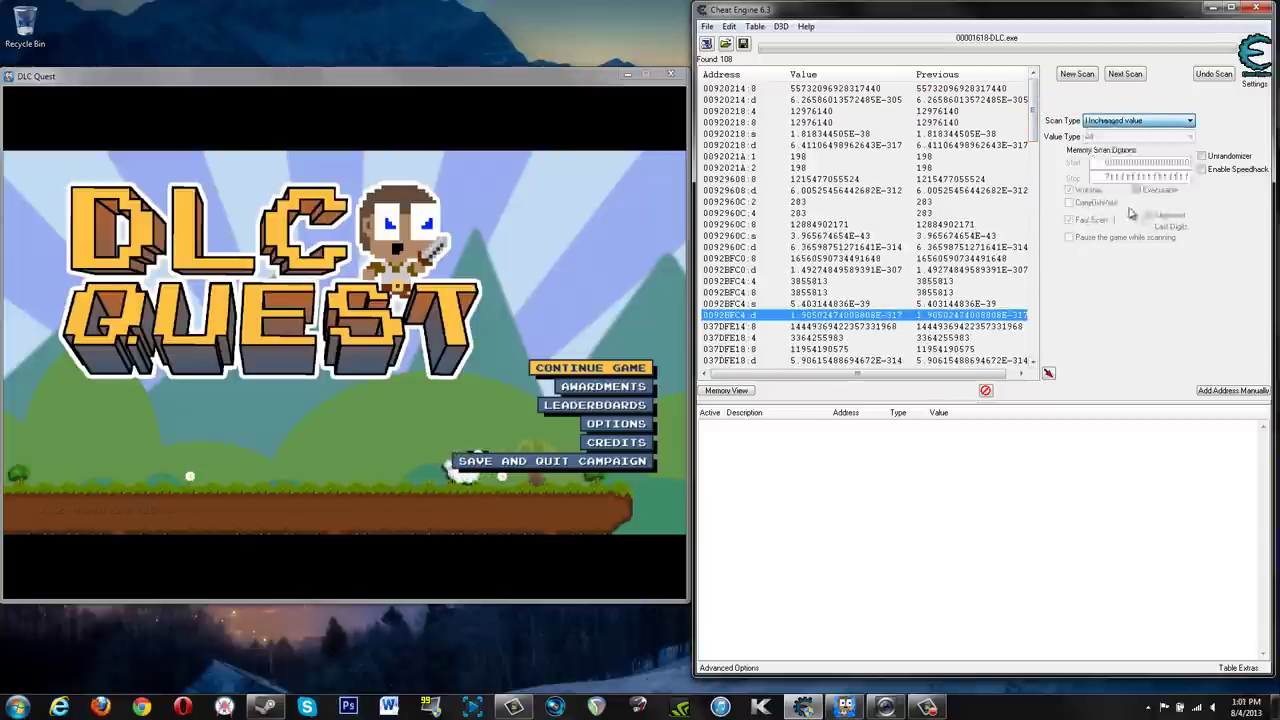
{"action": "left_click", "coordinate": [1130, 74]}
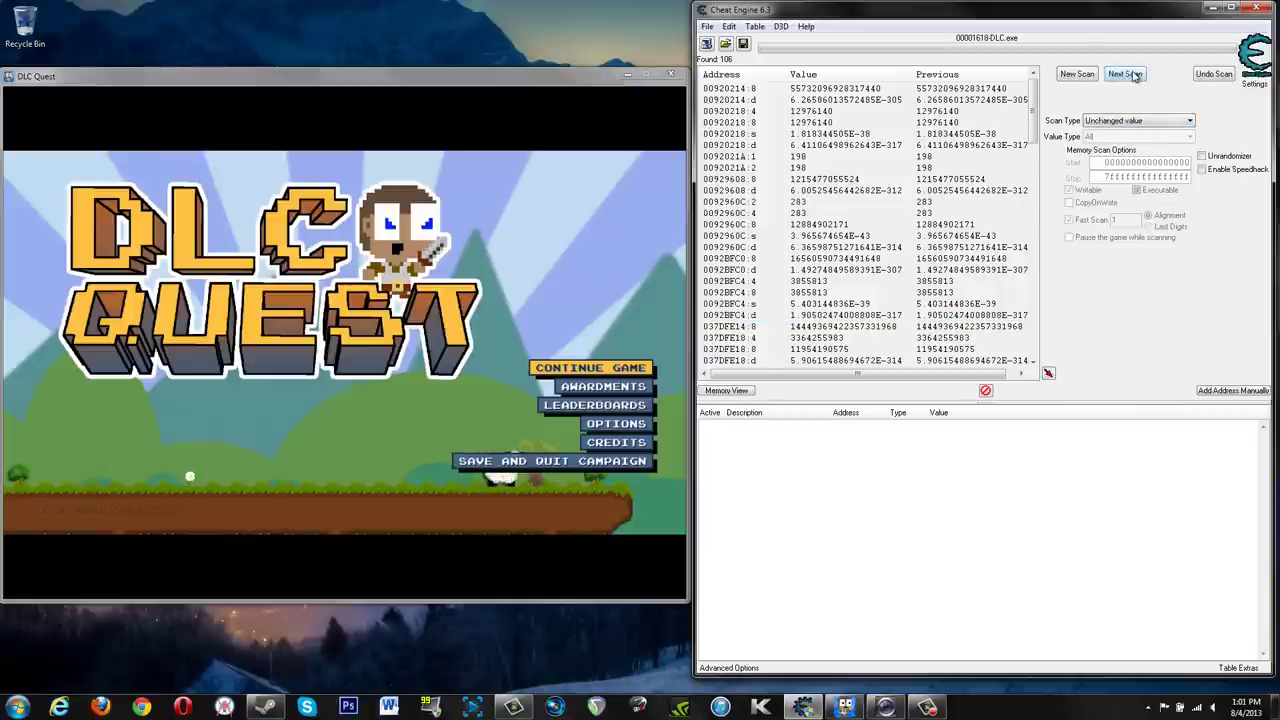
Use the grindstone again in DLC Quest, pause the game, and rescan in Cheat Engine for Increased value.
{"action": "left_click", "coordinate": [591, 157]}
{"action": "key", "text": "Return"}
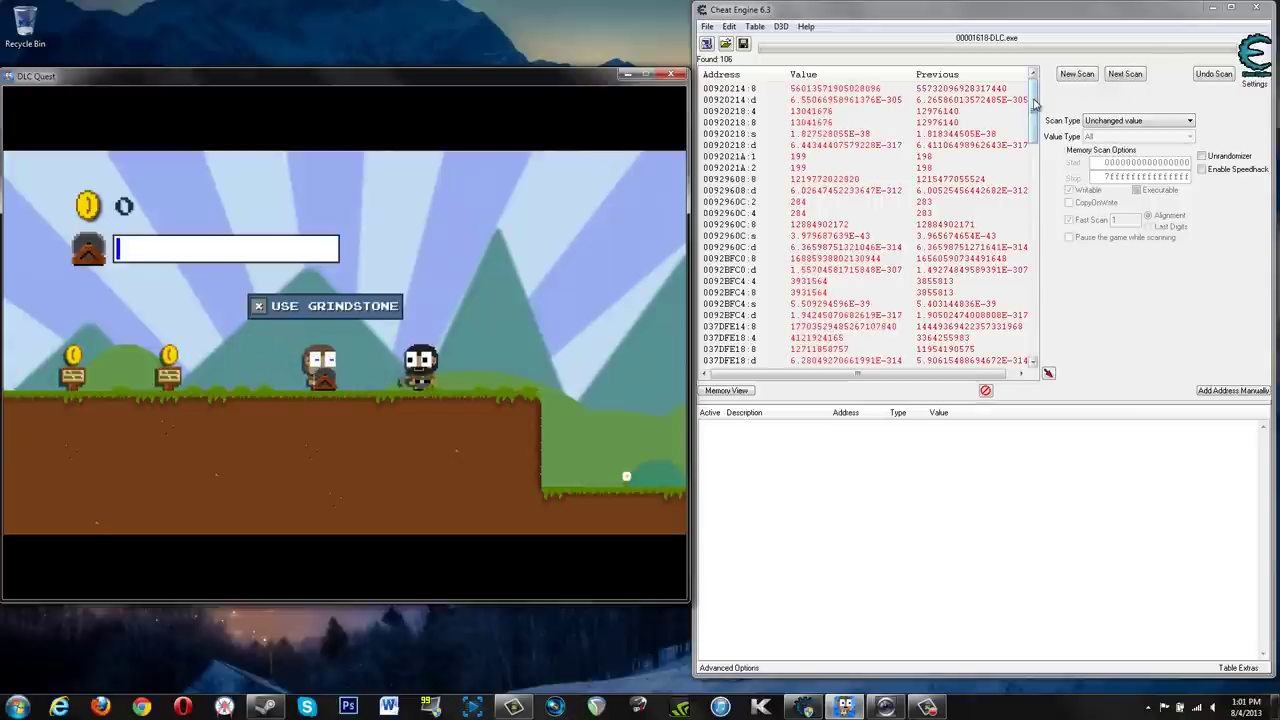
{"action": "mouse_move", "coordinate": [1035, 105]}
{"action": "left_mouse_down"}
{"action": "mouse_move", "coordinate": [1025, 330]}
{"action": "mouse_move", "coordinate": [1015, 96]}
{"action": "left_mouse_up"}
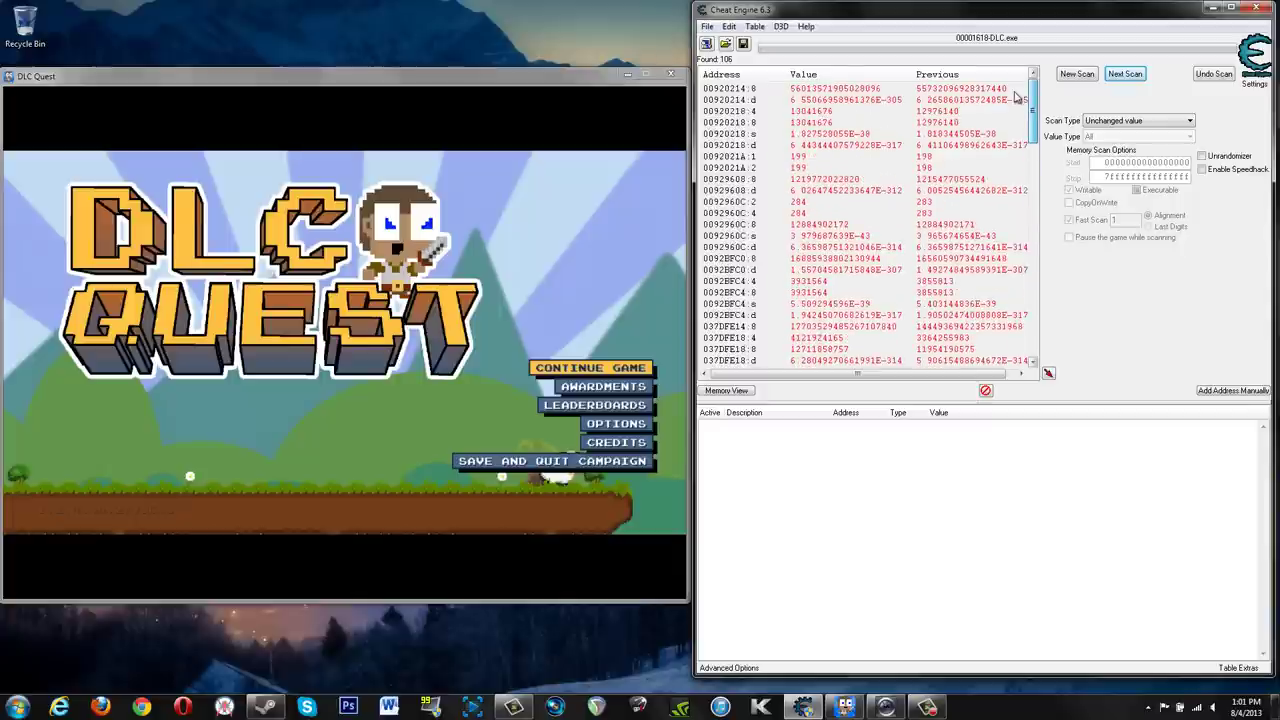
{"action": "left_click", "coordinate": [1123, 121]}
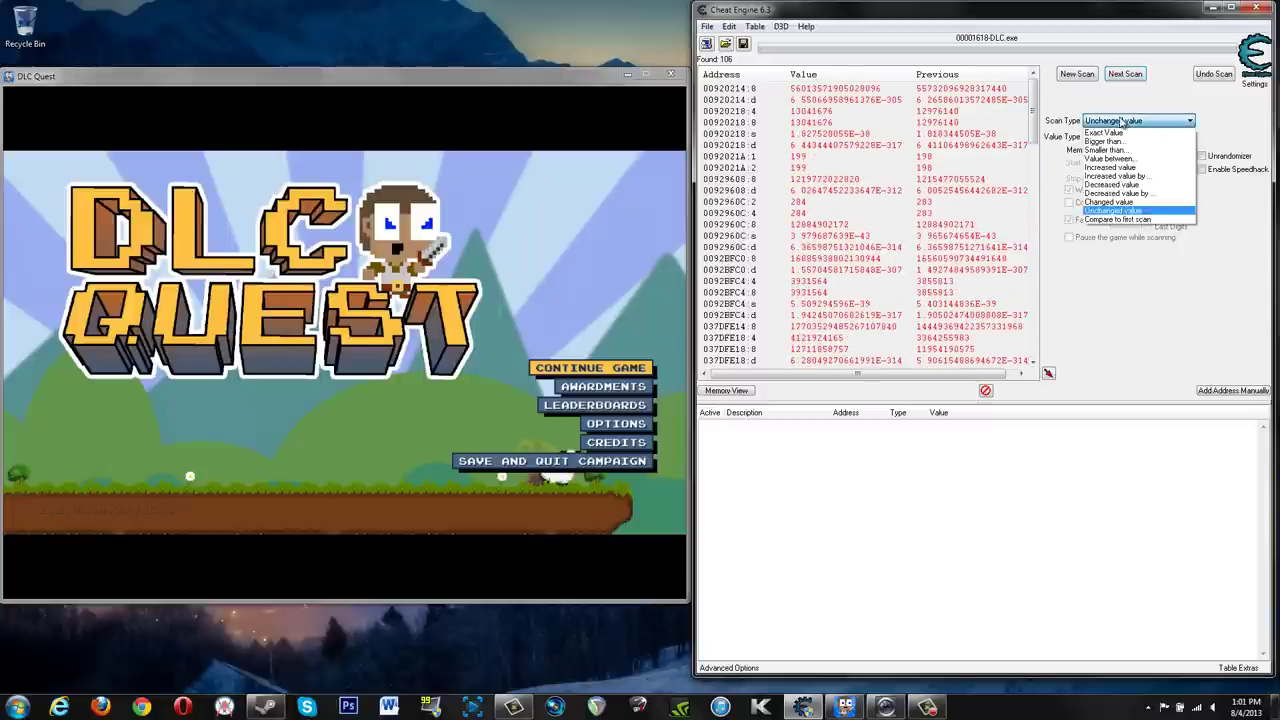
{"action": "left_click", "coordinate": [1124, 168]}
{"action": "left_click", "coordinate": [1124, 74]}
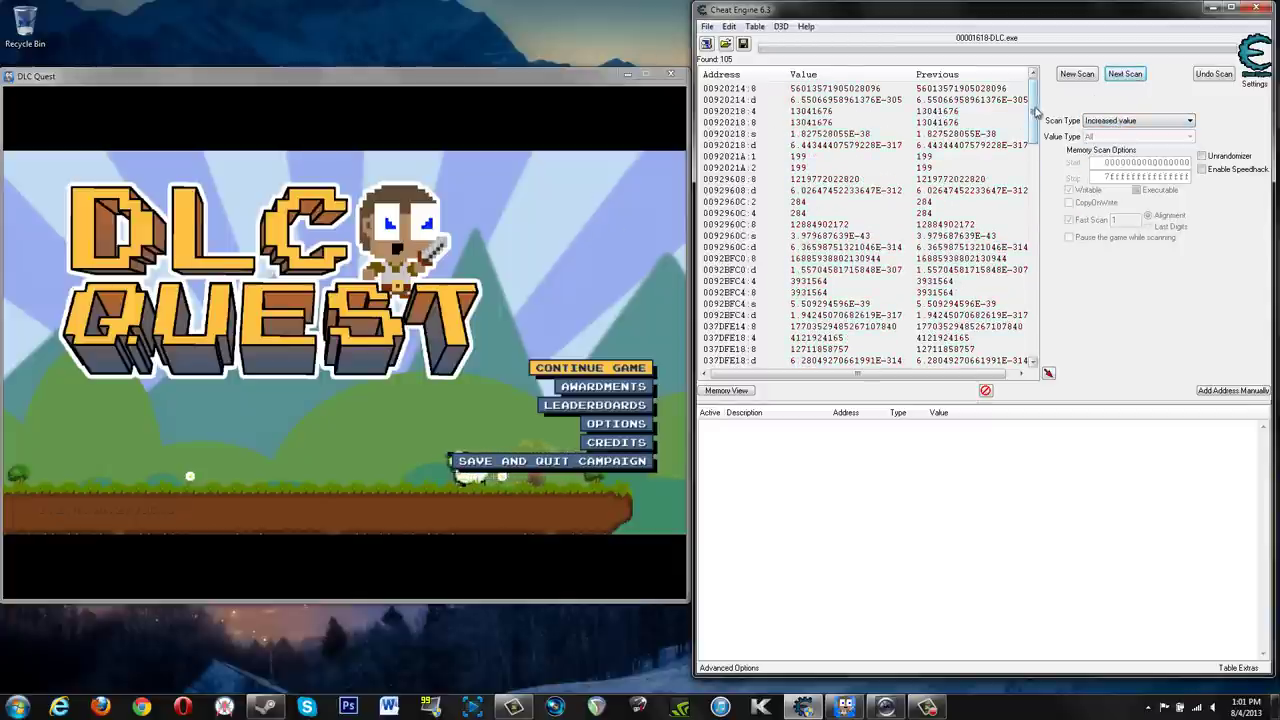
Look through the whole results list for small integer values that could plausibly be the grindstone turn counter.
{"action": "left_click_drag", "start_coordinate": [1034, 110], "coordinate": [1032, 345]}
{"action": "left_click_drag", "start_coordinate": [1028, 280], "coordinate": [1036, 95]}
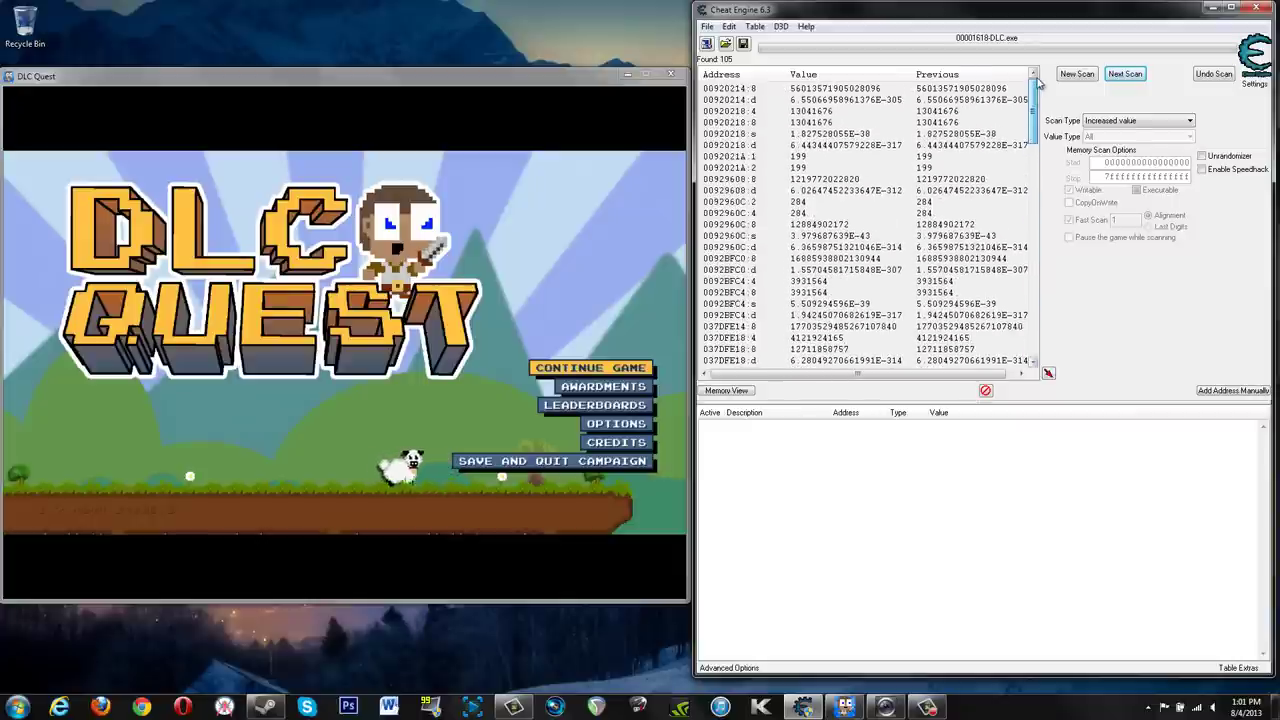
{"action": "left_click", "coordinate": [752, 158]}
{"action": "left_click", "coordinate": [753, 169]}
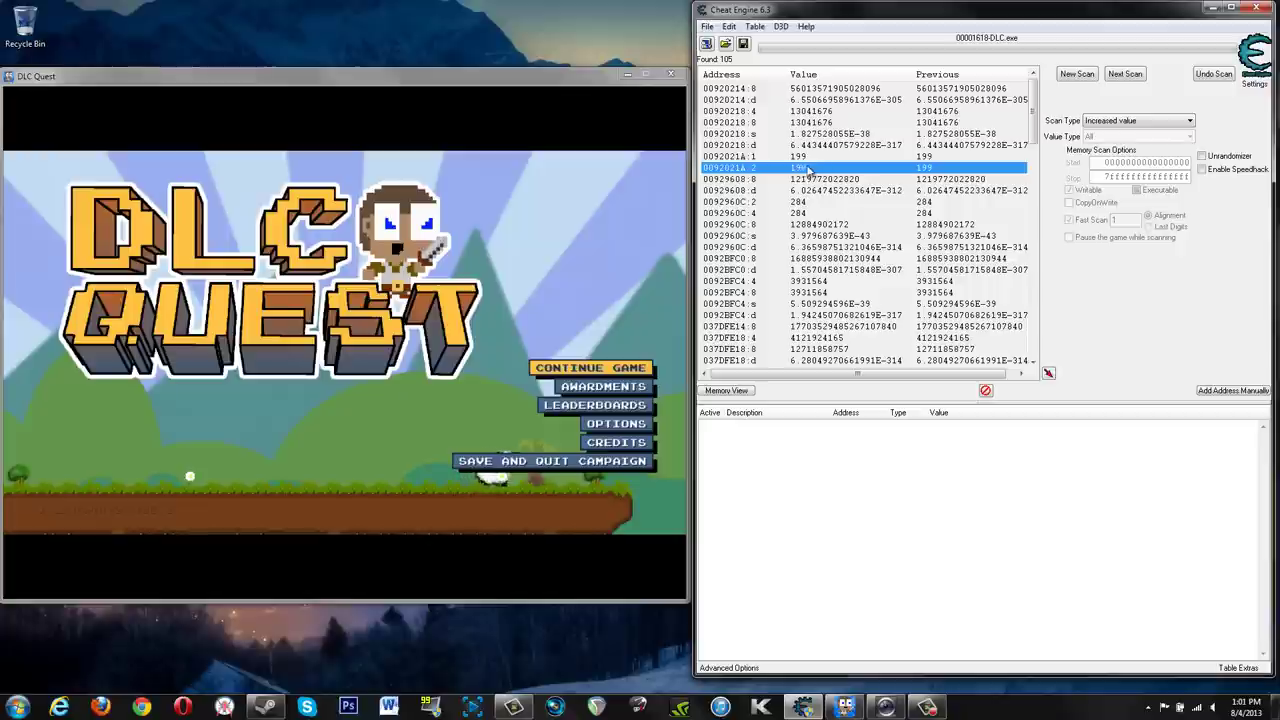
{"action": "left_click", "coordinate": [812, 158]}
{"action": "left_click", "coordinate": [810, 170]}
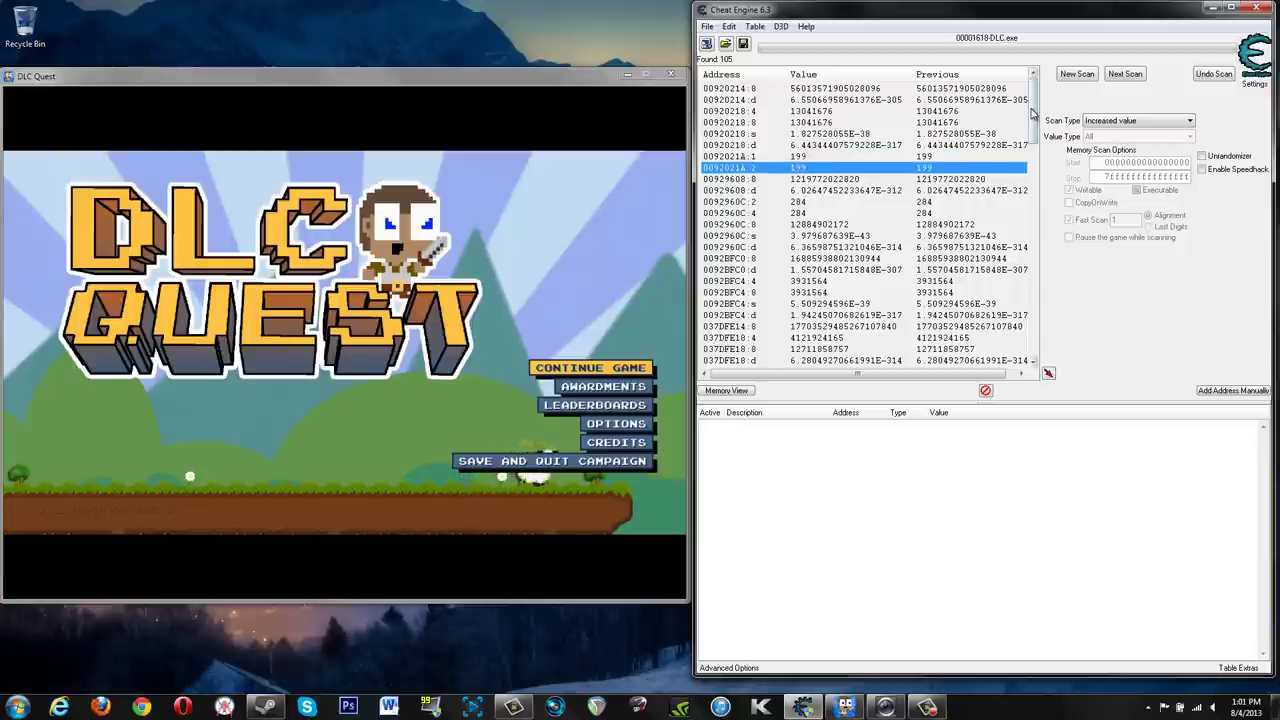
{"action": "left_click_drag", "start_coordinate": [1033, 113], "coordinate": [1031, 246]}
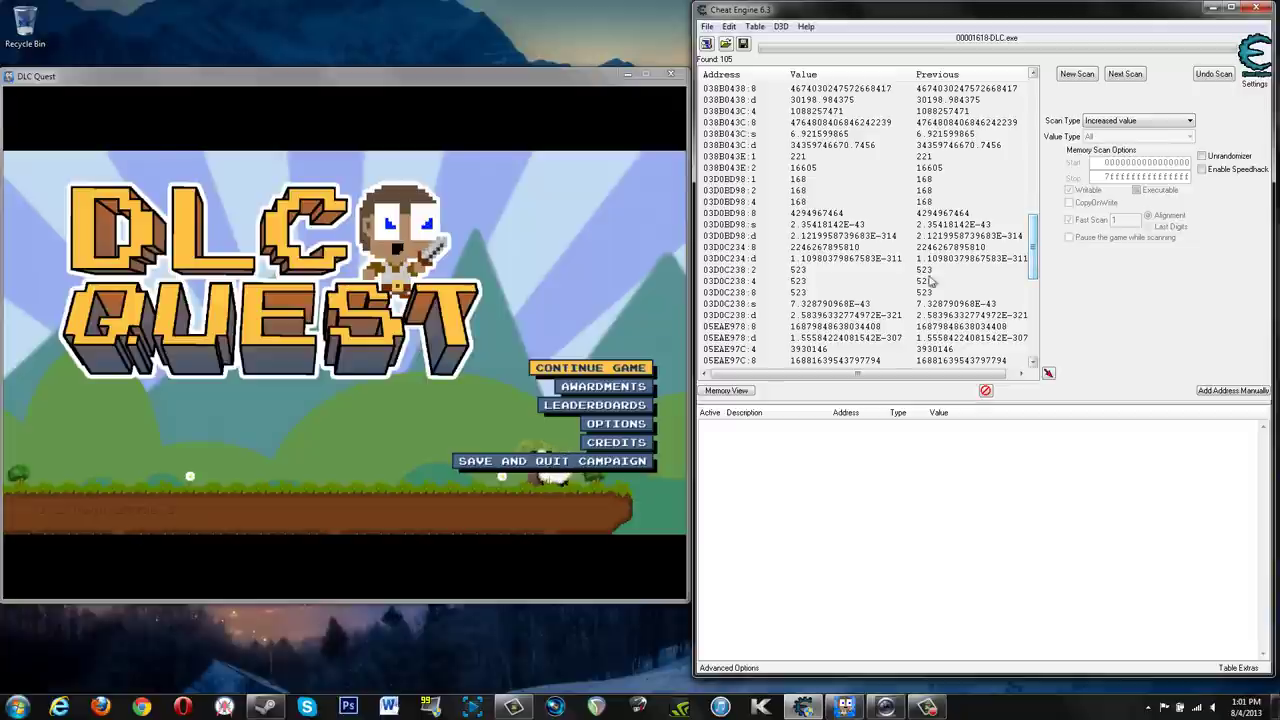
{"action": "left_click", "coordinate": [810, 271]}
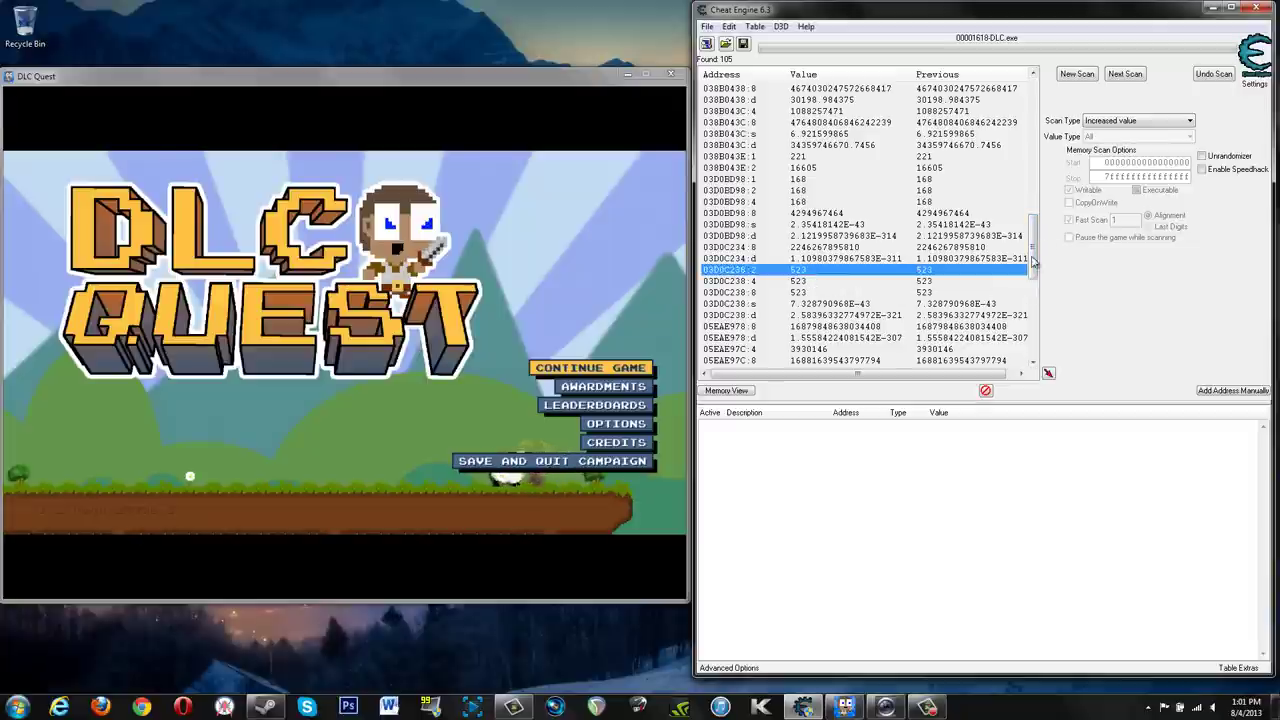
{"action": "left_click_drag", "start_coordinate": [1034, 262], "coordinate": [1034, 245]}
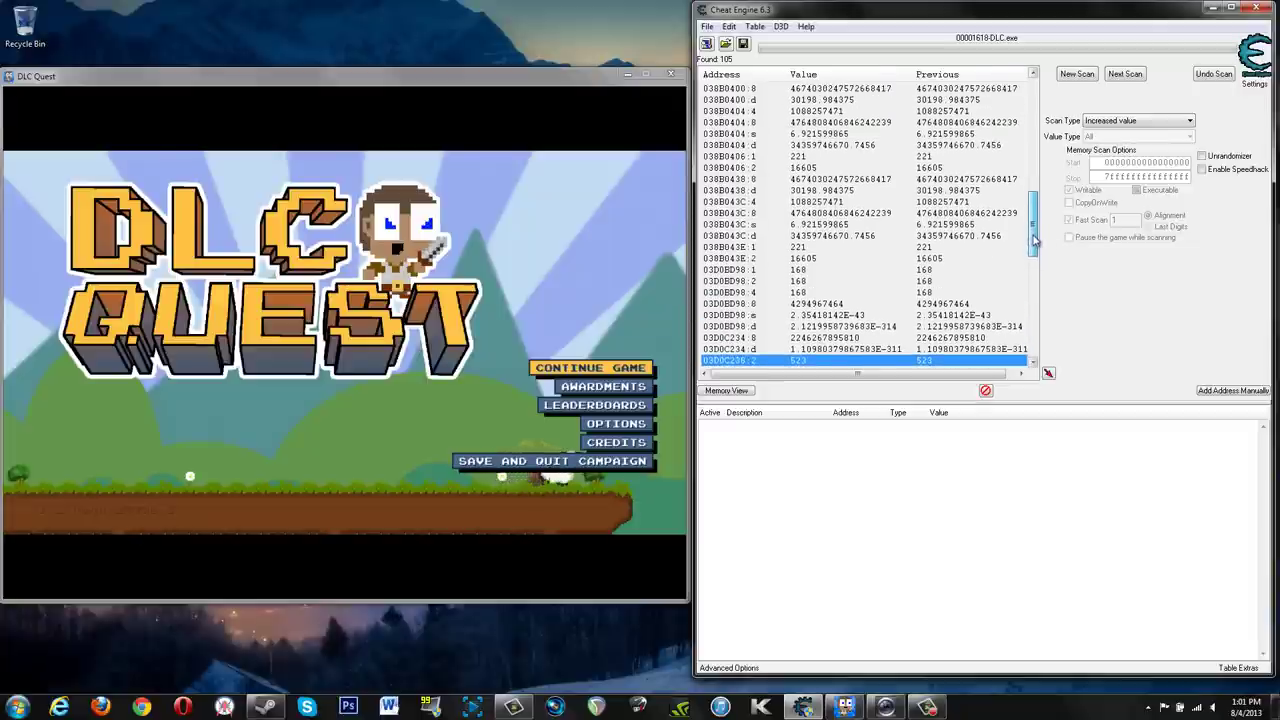
{"action": "scroll", "coordinate": [1035, 240], "scroll_direction": "up", "scroll_amount": 1}
{"action": "left_click", "coordinate": [790, 282]}
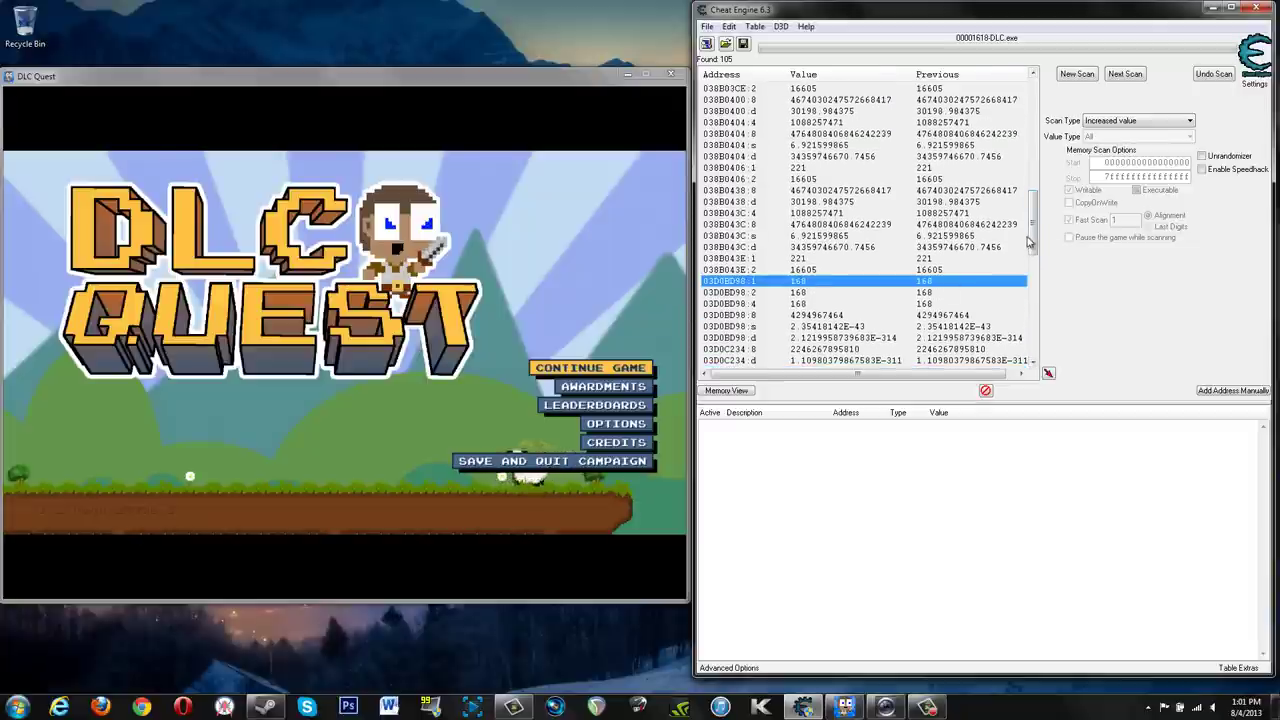
{"action": "scroll", "coordinate": [1032, 232], "scroll_direction": "up", "scroll_amount": 3}
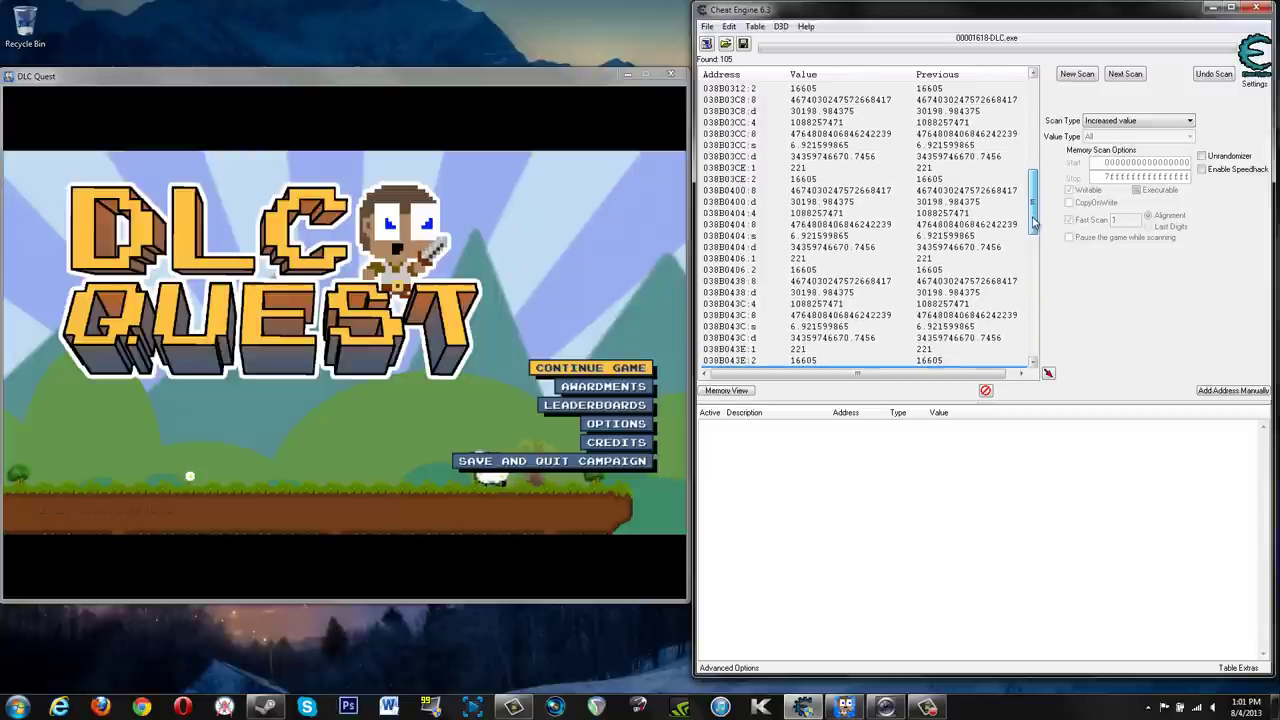
{"action": "scroll", "coordinate": [1035, 222], "scroll_direction": "up", "scroll_amount": 1}
{"action": "left_click", "coordinate": [825, 180]}
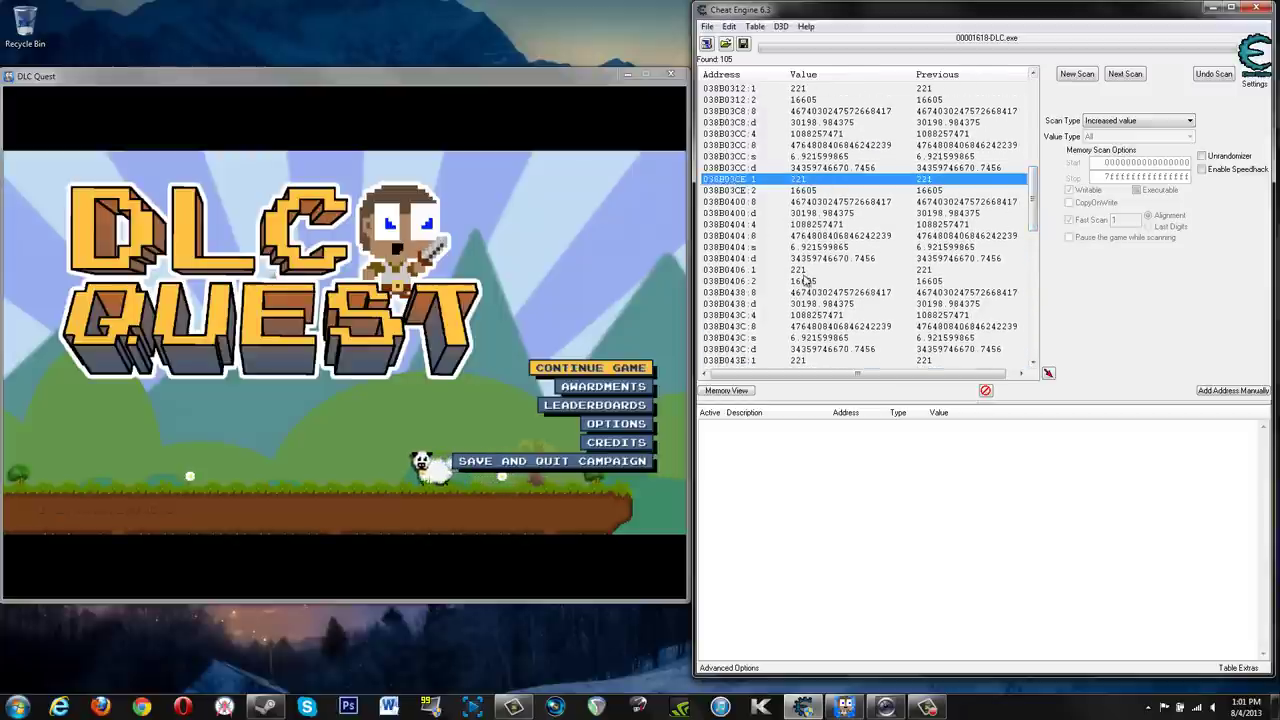
Review the remaining scan results and add the 4-byte entry for 03D0BD98 to the address list.
{"action": "left_click", "coordinate": [805, 283]}
{"action": "scroll", "coordinate": [1038, 200], "scroll_direction": "up", "scroll_amount": 5}
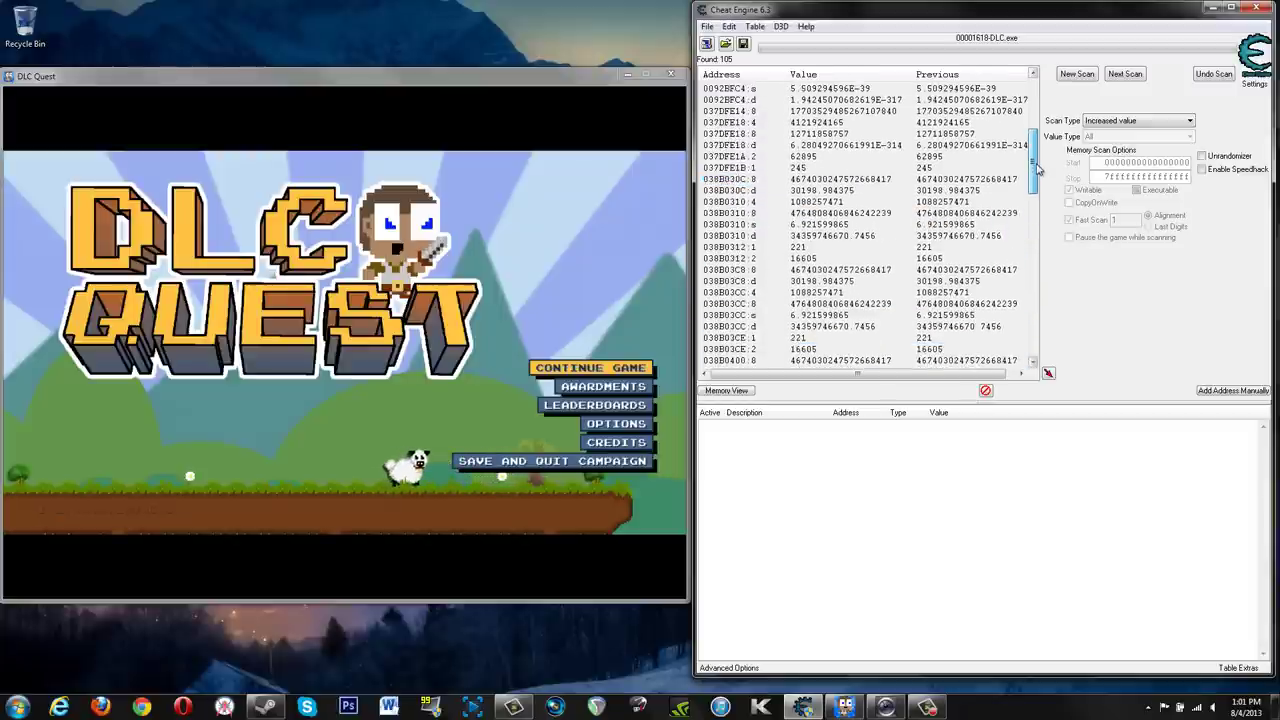
{"action": "left_click_drag", "start_coordinate": [1038, 170], "coordinate": [1038, 226]}
{"action": "left_click", "coordinate": [906, 155]}
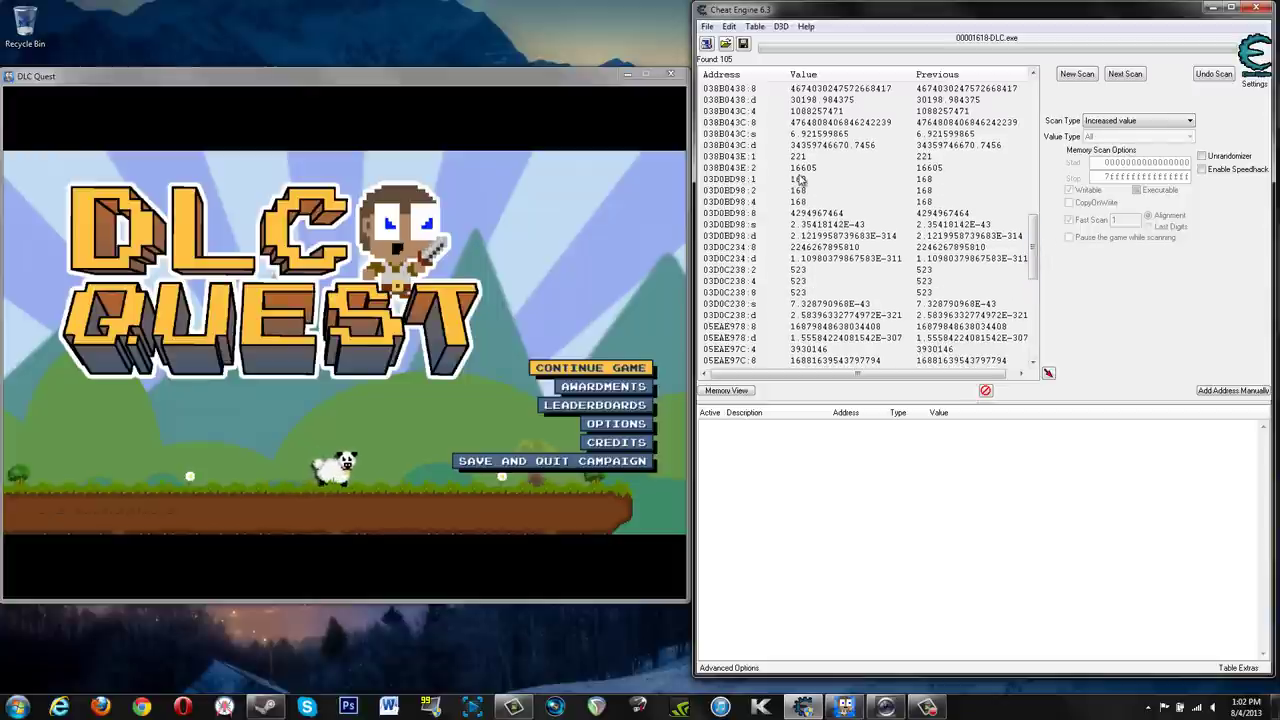
{"action": "left_click", "coordinate": [800, 179]}
{"action": "left_click", "coordinate": [798, 190]}
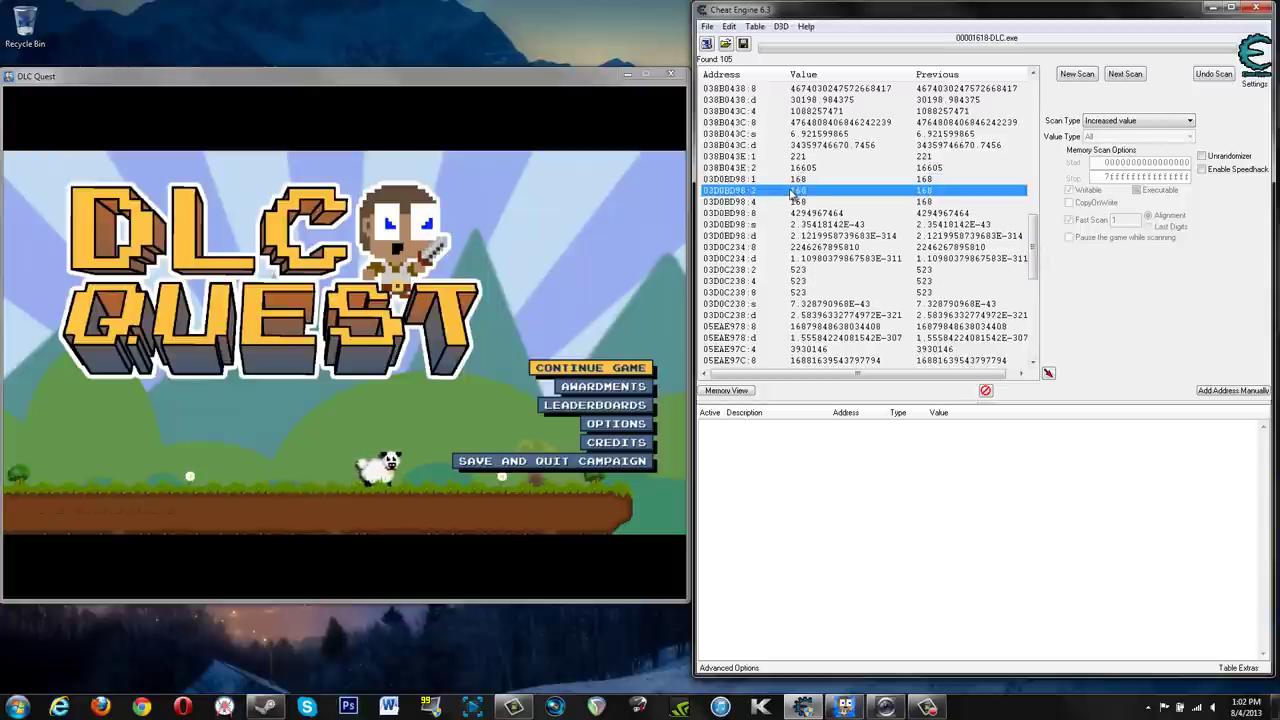
{"action": "left_click", "coordinate": [807, 200]}
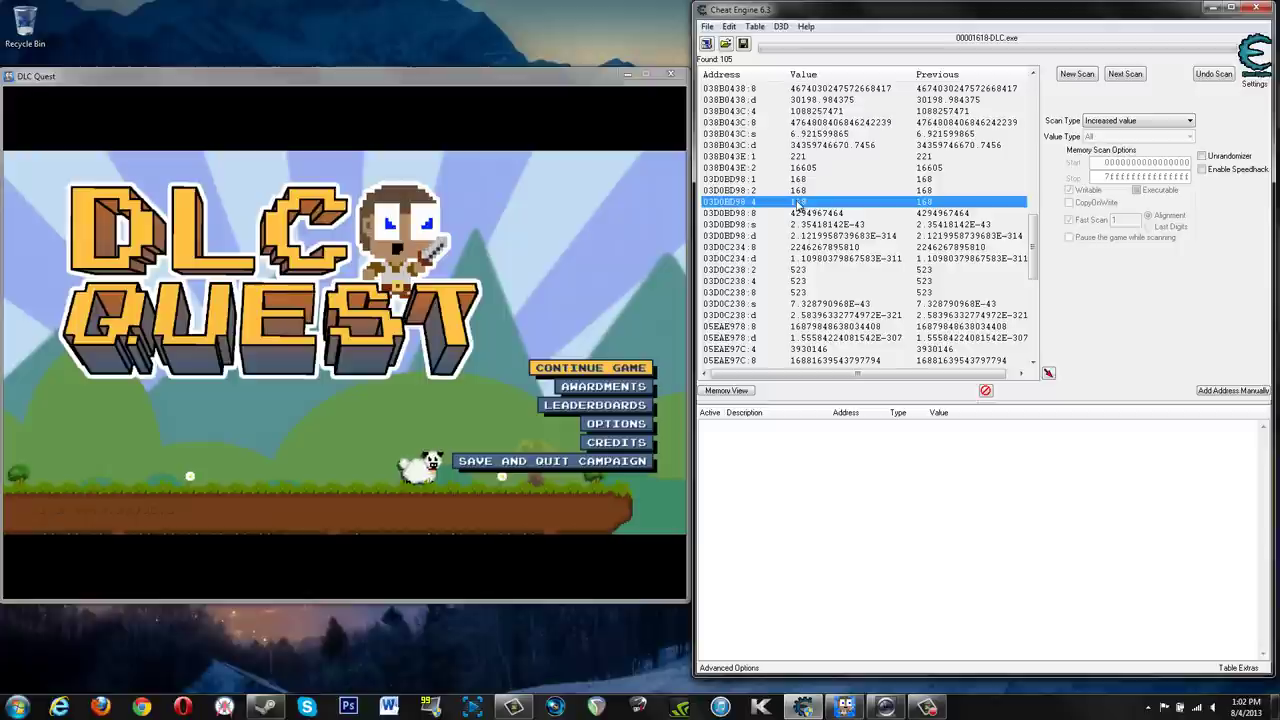
{"action": "double_click", "coordinate": [798, 202]}
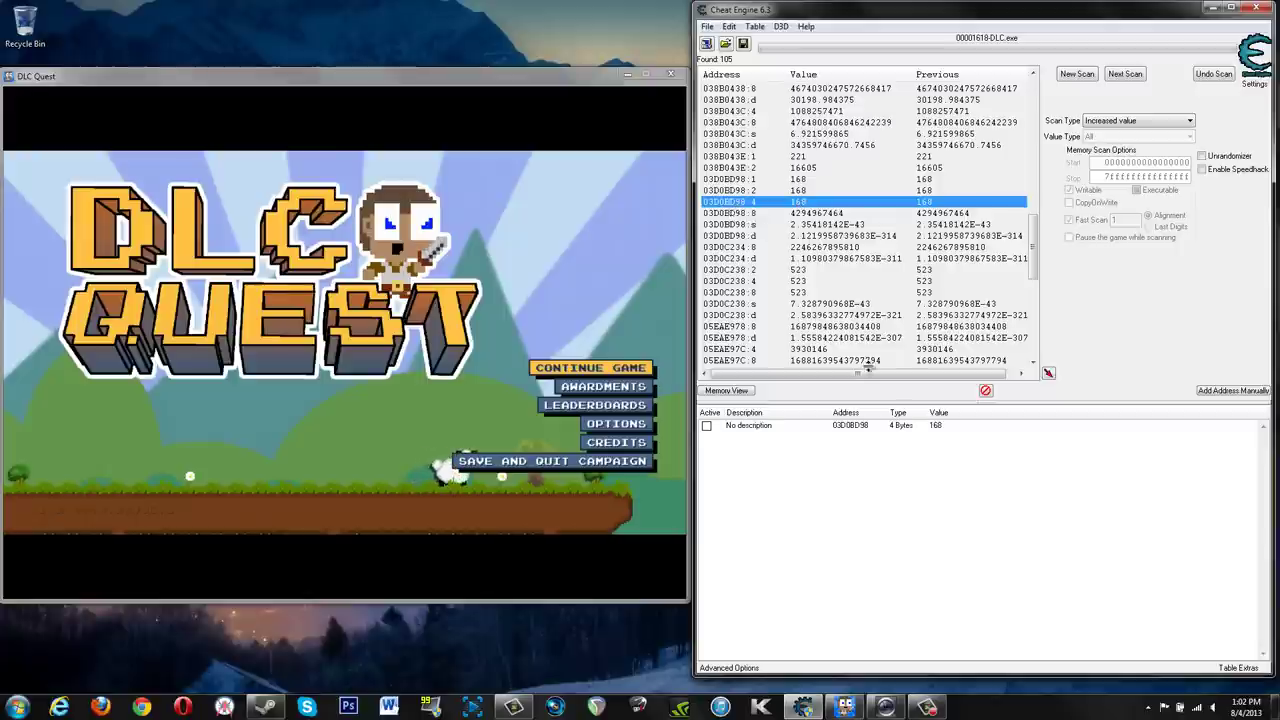
{"action": "left_click", "coordinate": [936, 428]}
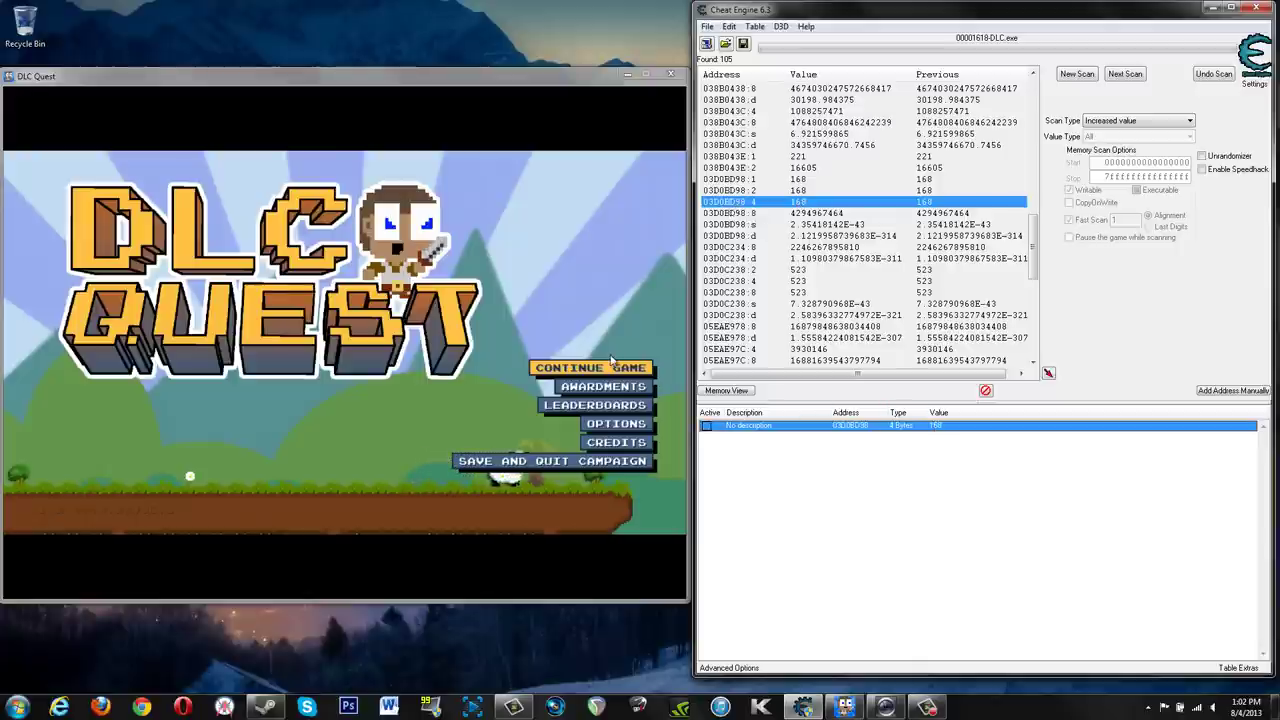
{"action": "key", "text": "Return"}
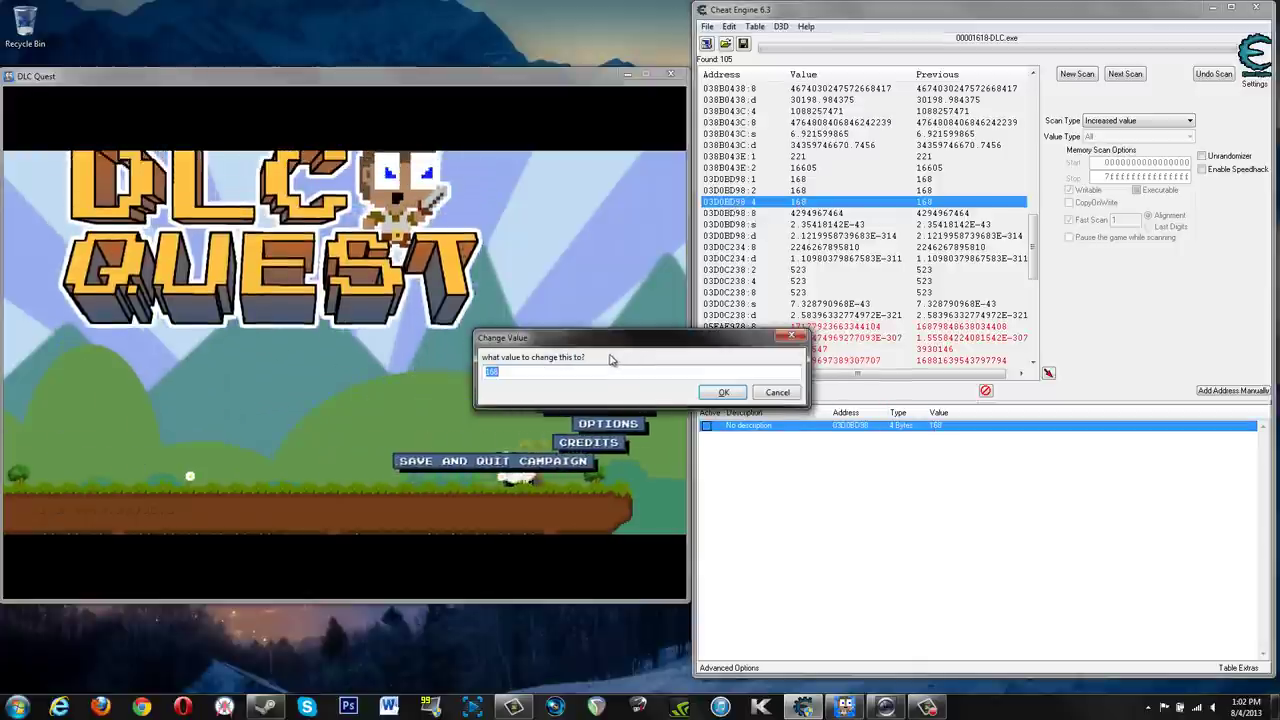
{"action": "key", "text": "Return"}
{"action": "left_click", "coordinate": [546, 290]}
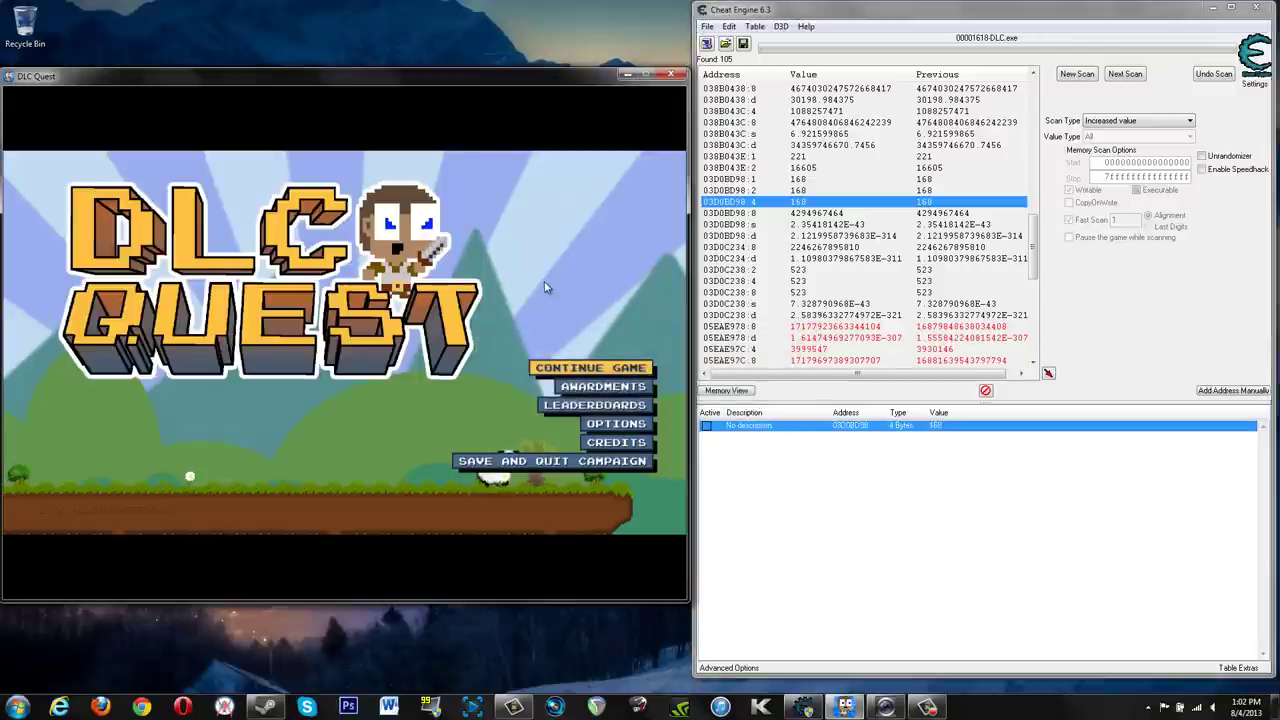
{"action": "key", "text": "Return"}
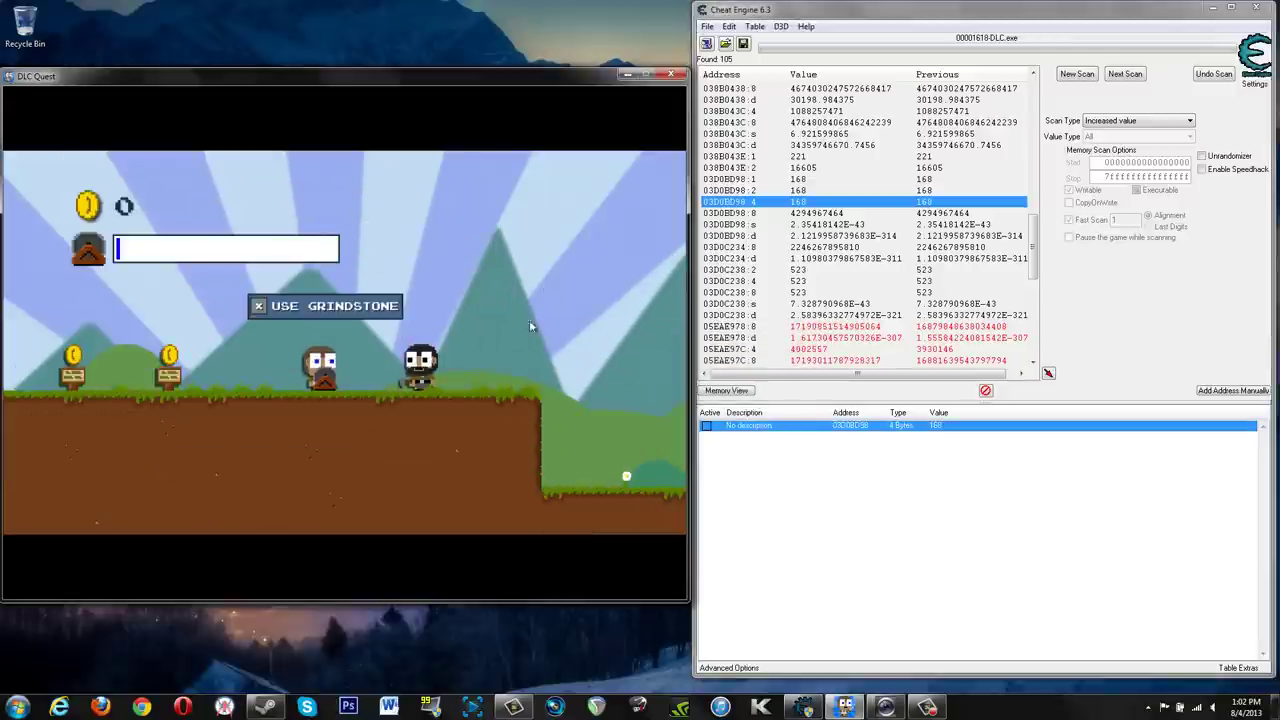
Set the value of the saved 03D0BD98 address to 1000.
{"action": "left_click", "coordinate": [940, 426]}
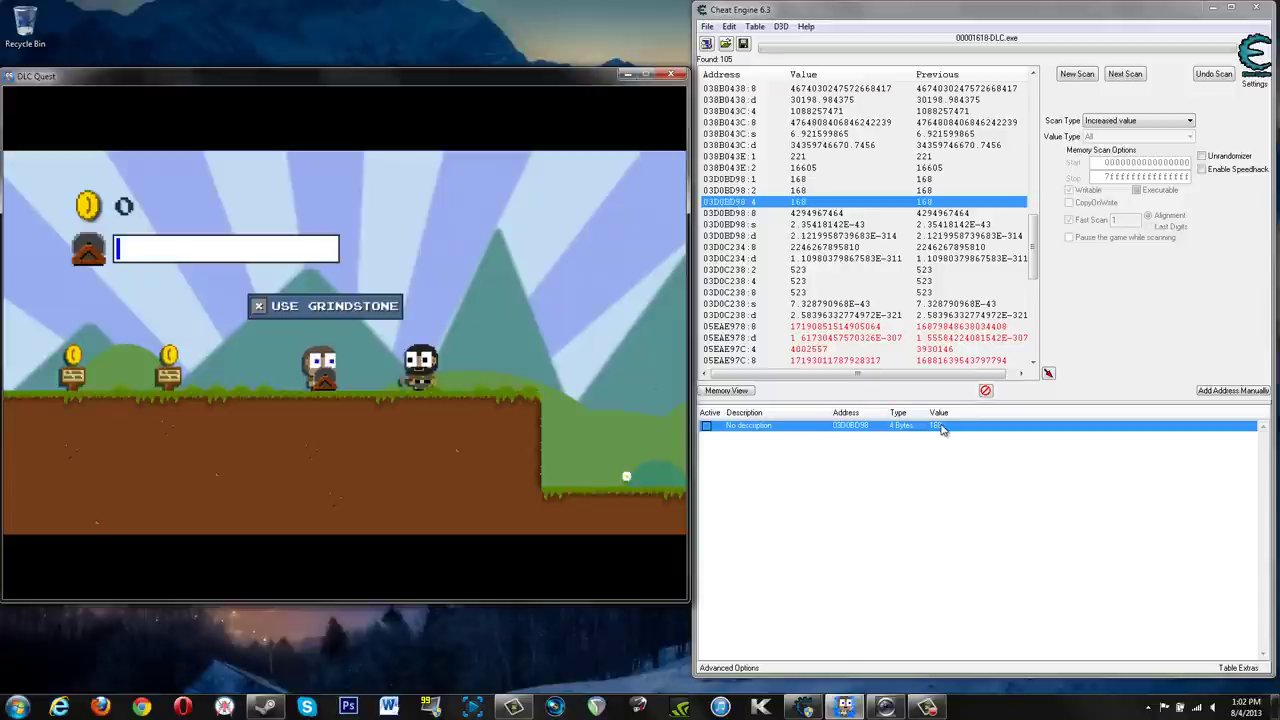
{"action": "double_click", "coordinate": [940, 426]}
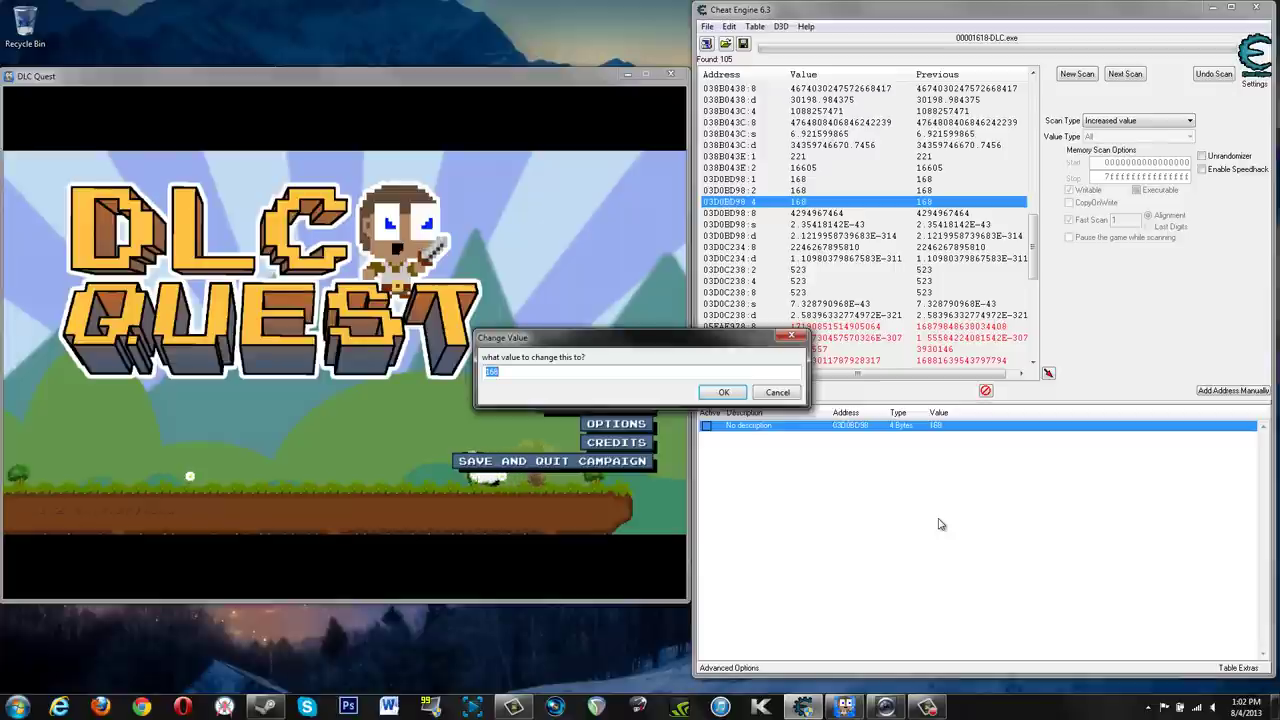
{"action": "type", "text": "1000"}
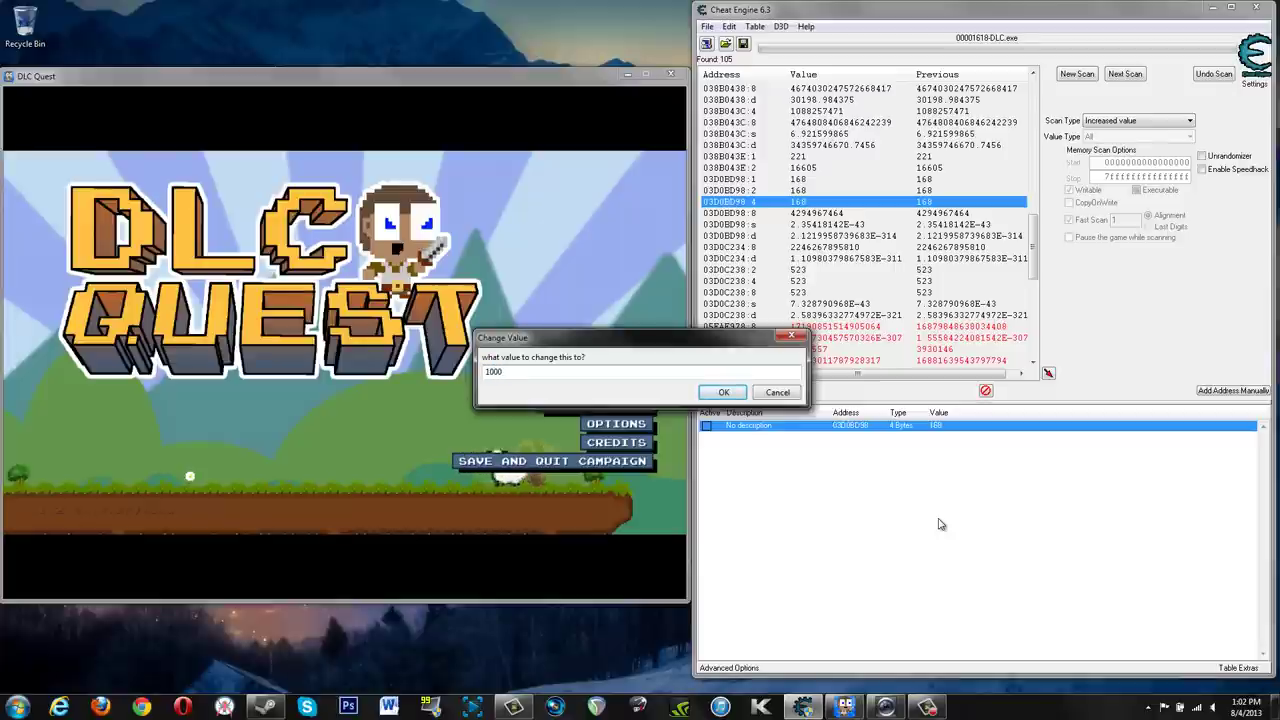
{"action": "left_click", "coordinate": [725, 393]}
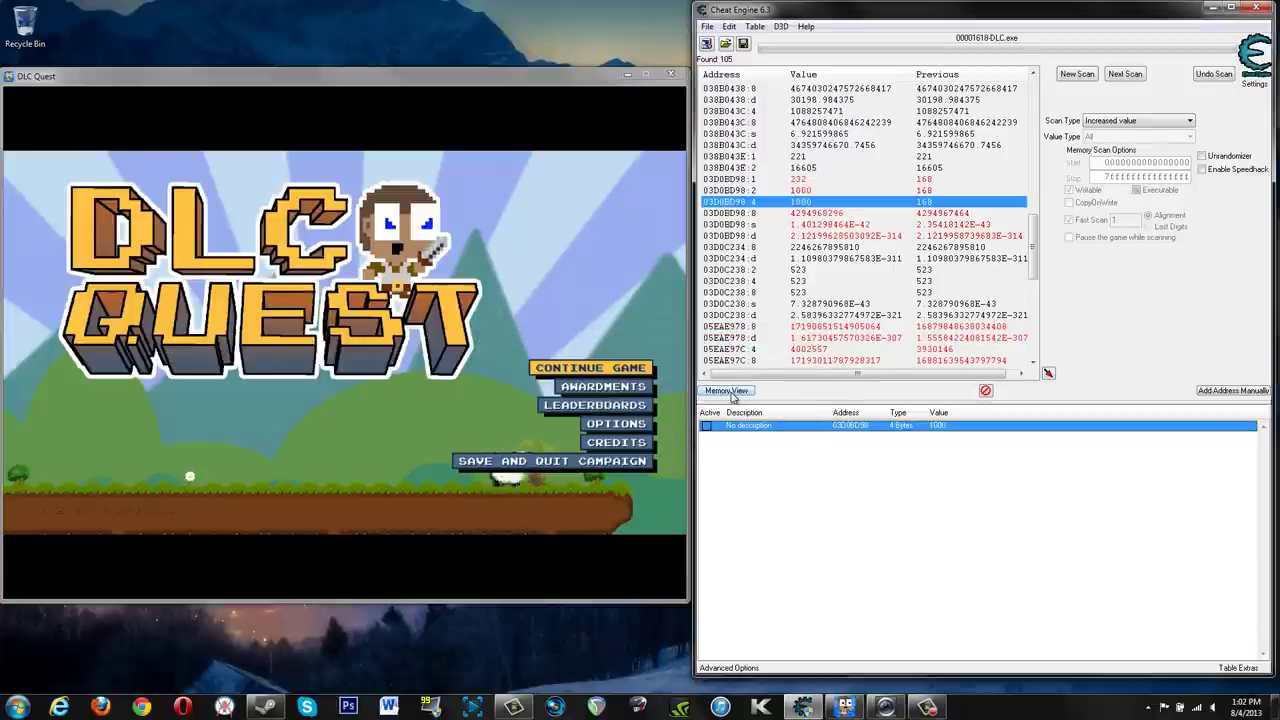
Resume DLC Quest and use the grindstone repeatedly to check whether the saved address counts its turns.
{"action": "left_click", "coordinate": [568, 140]}
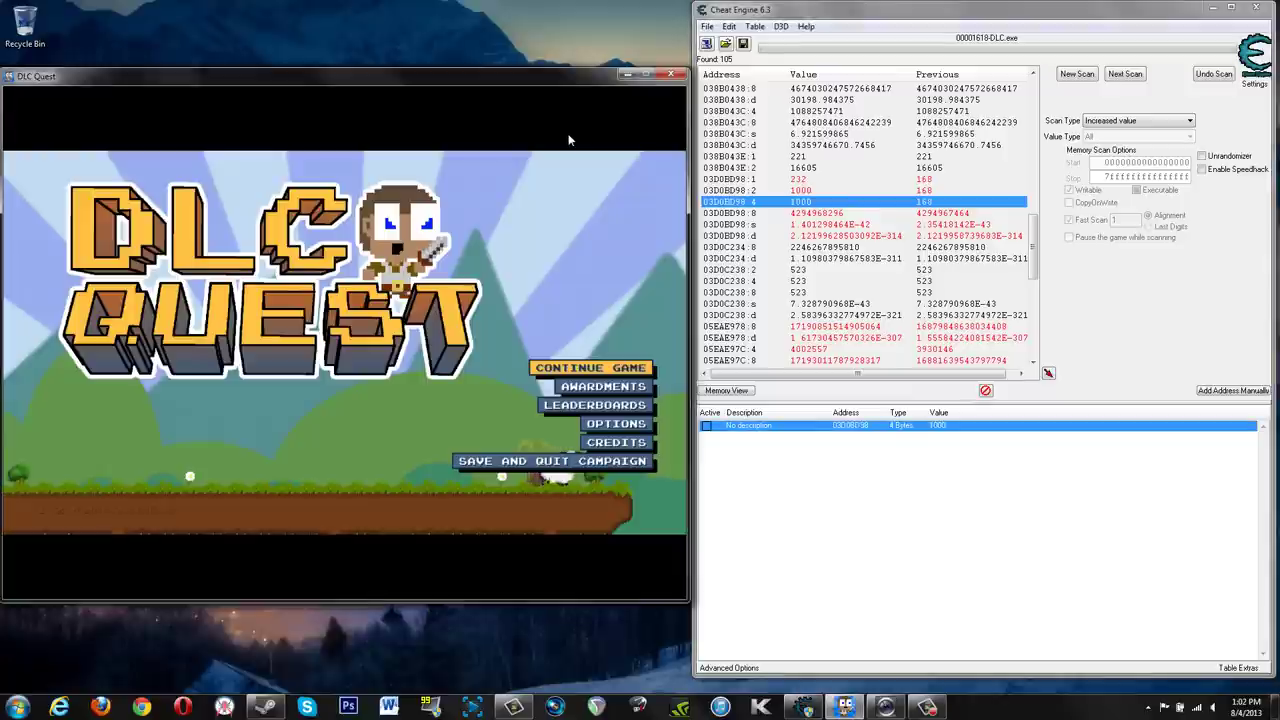
{"action": "key", "text": "Return"}
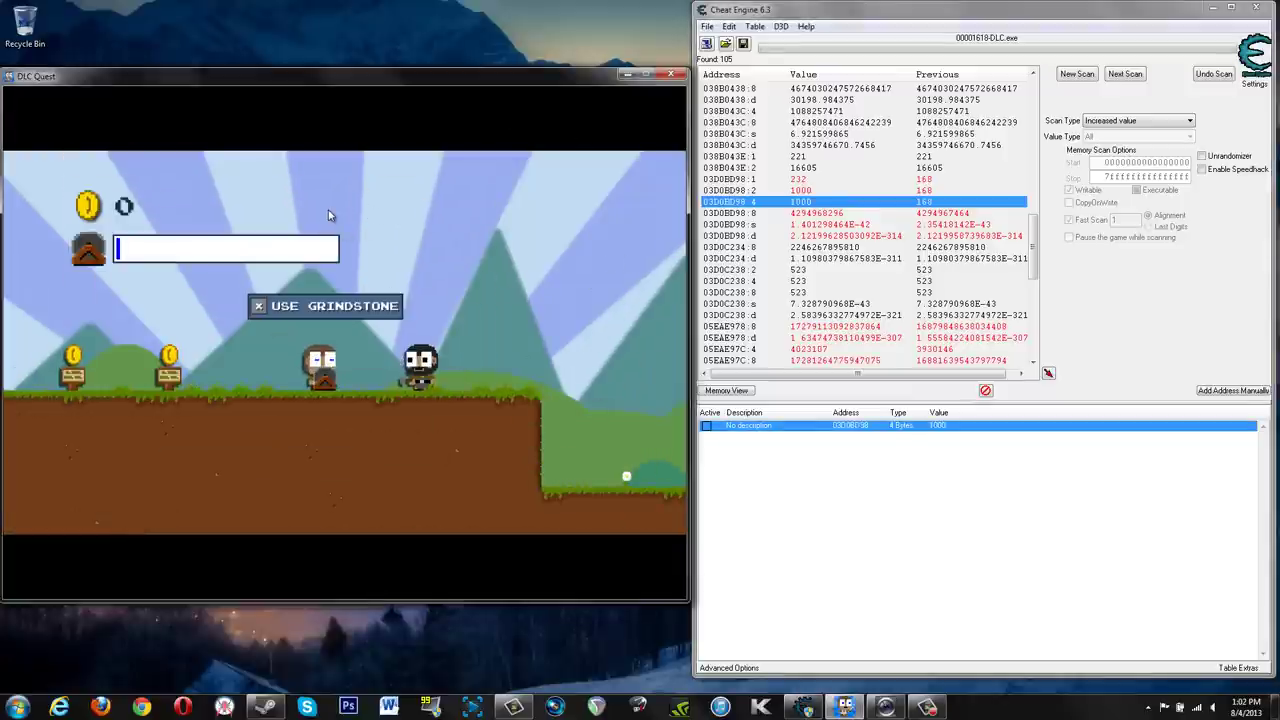
{"action": "key", "text": "x"}
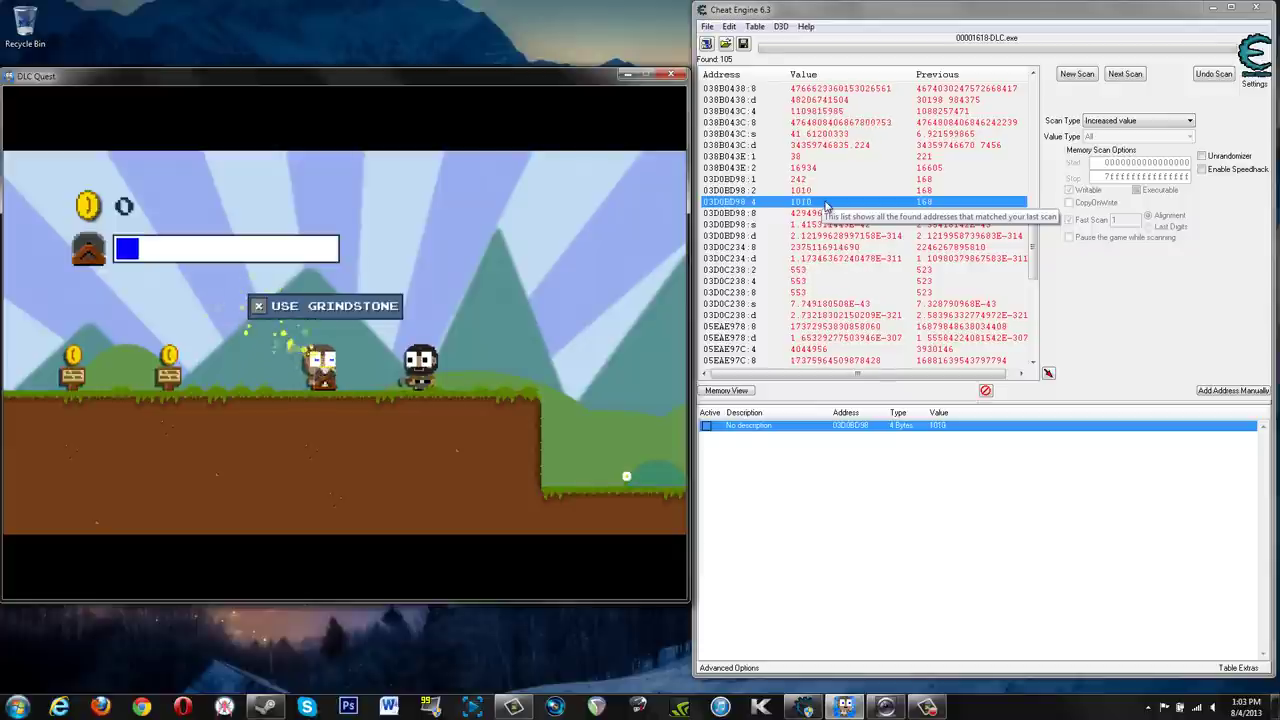
Set the value of the saved 03D0BD98 address to 9999.
{"action": "double_click", "coordinate": [940, 427]}
{"action": "type", "text": "999"}
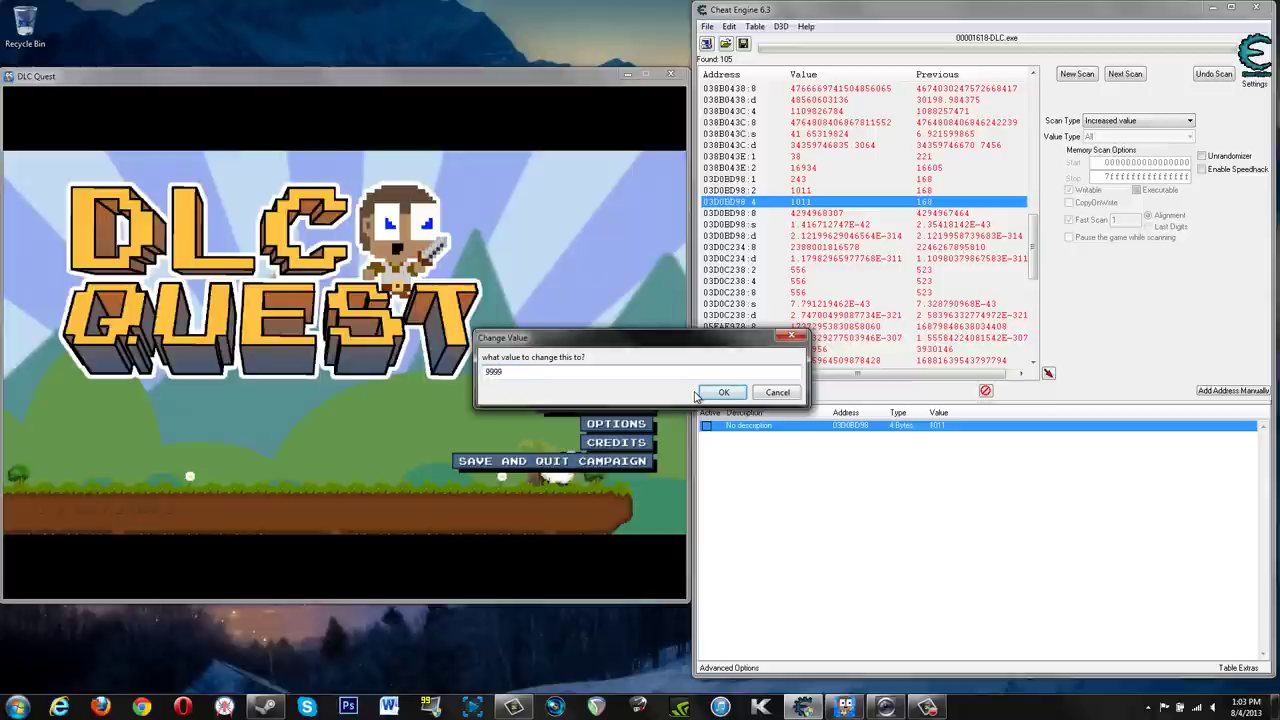
{"action": "type", "text": "9"}
{"action": "left_click", "coordinate": [722, 393]}
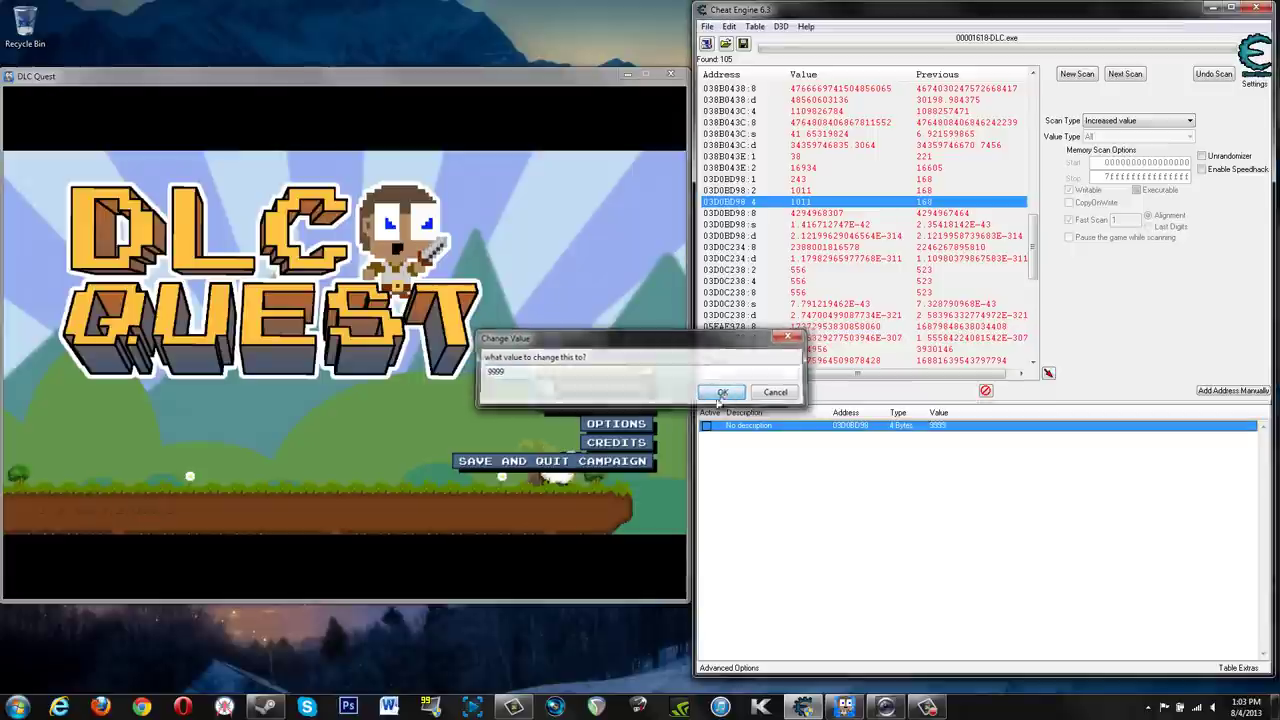
Resume DLC Quest, use the grindstone once more, and dismiss the message from Ben.
{"action": "left_click", "coordinate": [540, 166]}
{"action": "key", "text": "Return"}
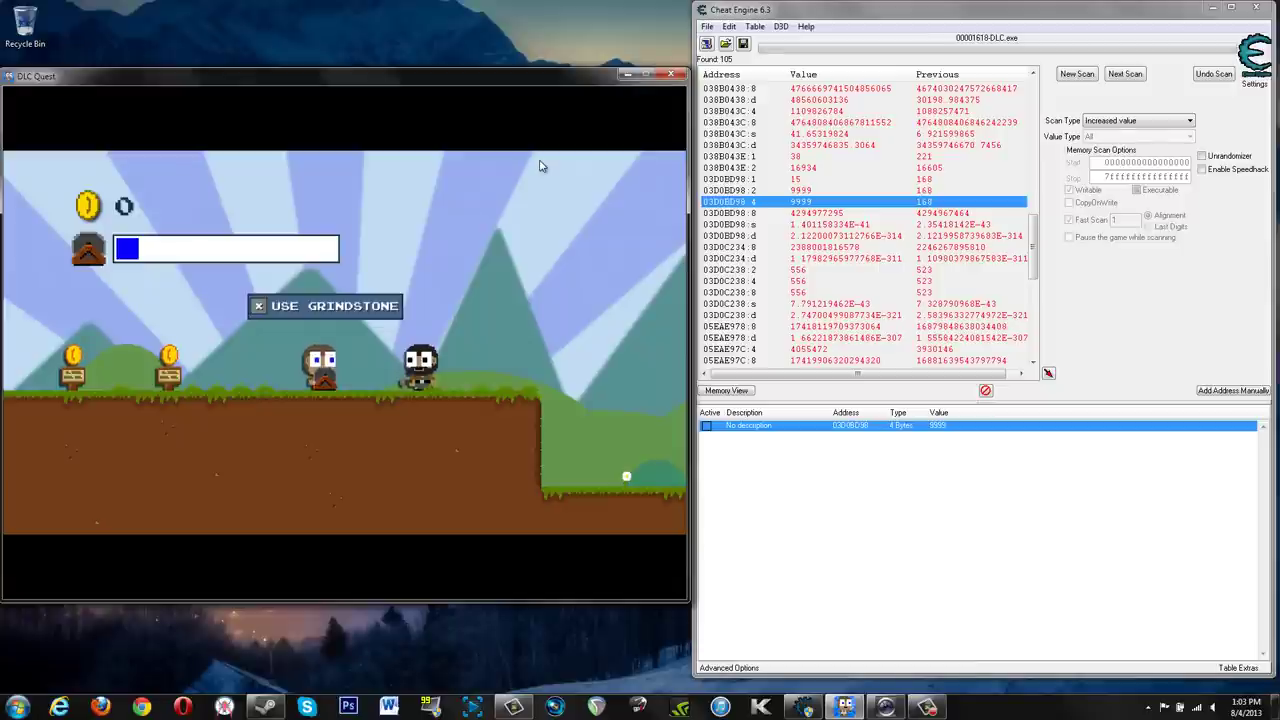
{"action": "key", "text": "x"}
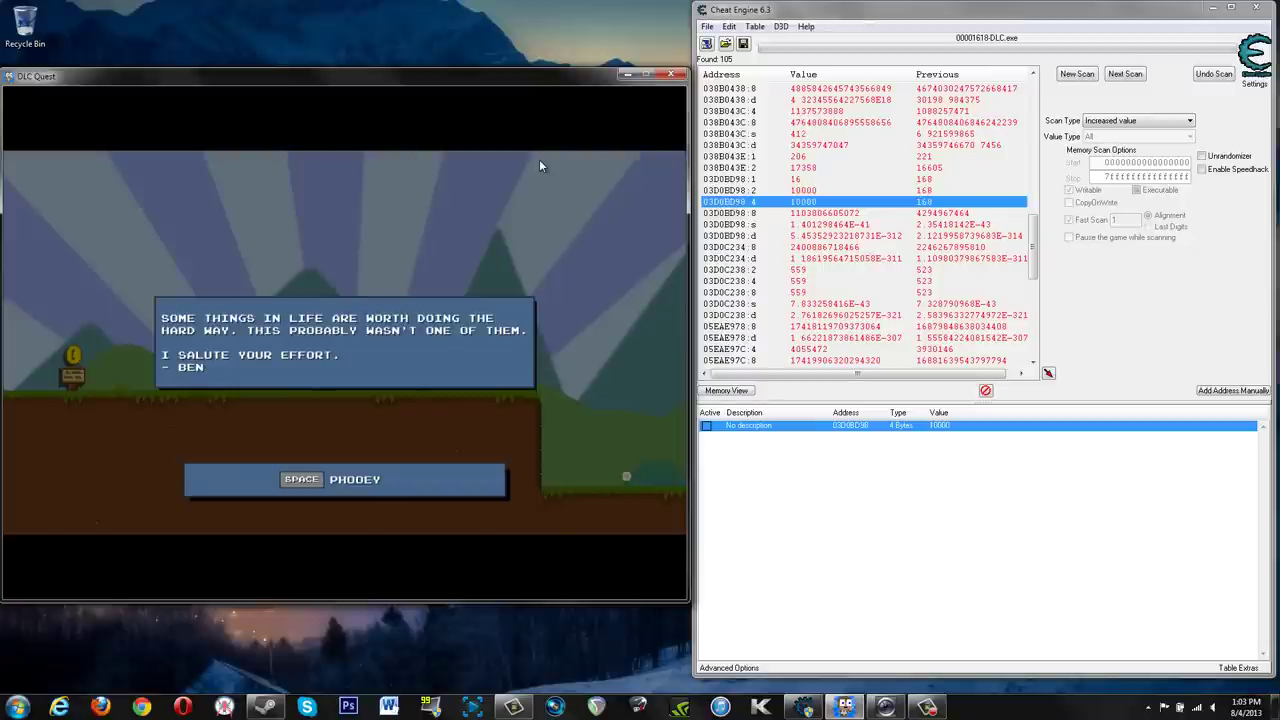
{"action": "key", "text": "space"}
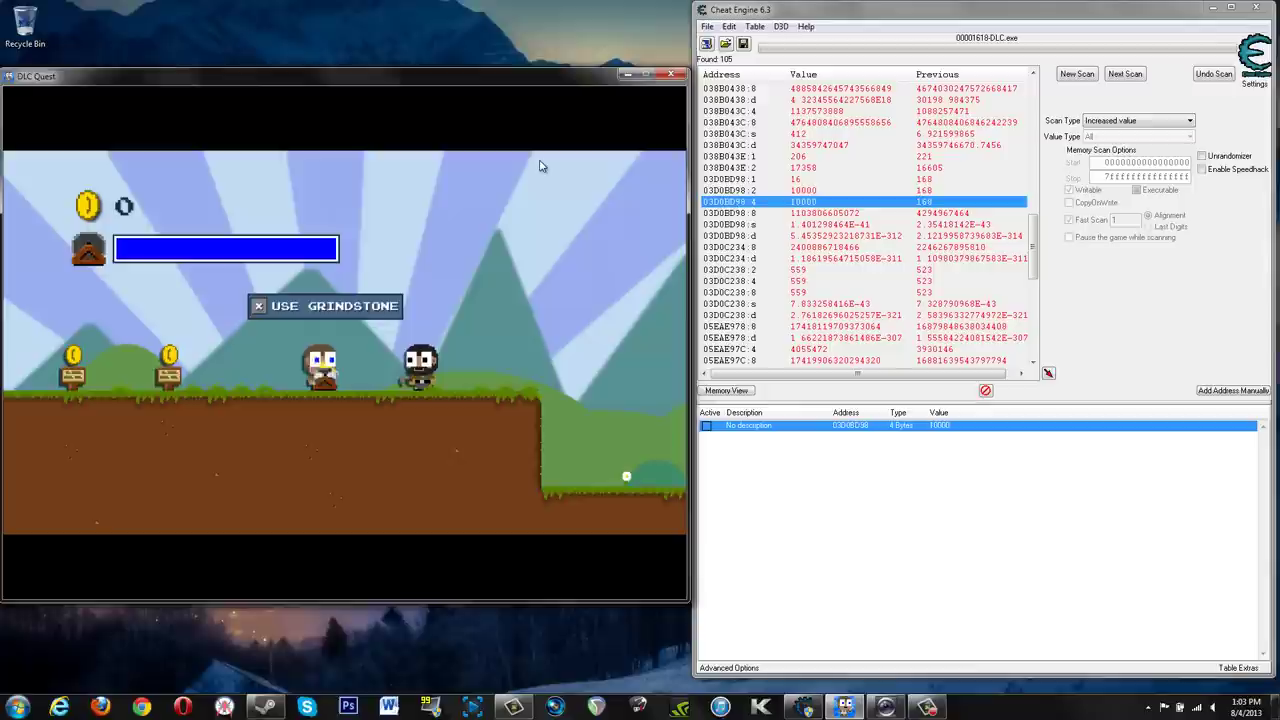
Walk the character away from the grindstone, down the ledge and past the horse.
{"action": "key", "text": "Right"}
{"action": "key", "text": "Right"}
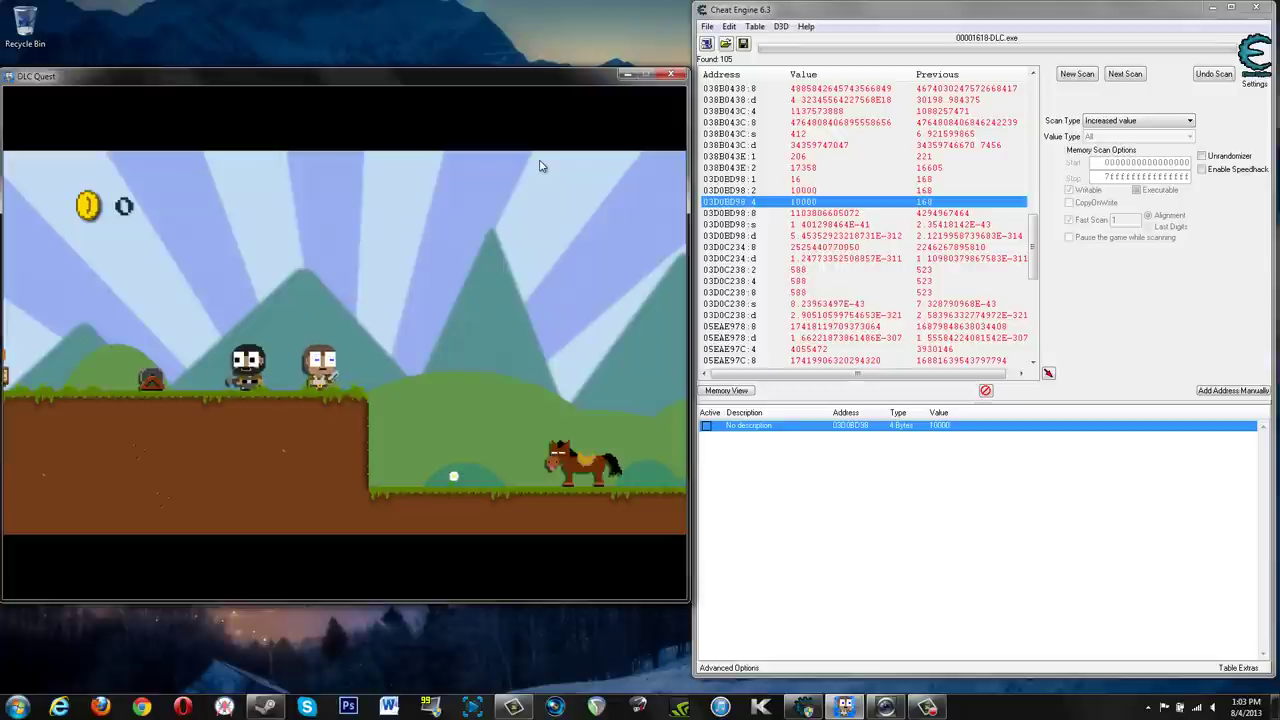
{"action": "key", "text": "Right"}
{"action": "key", "text": "Right"}
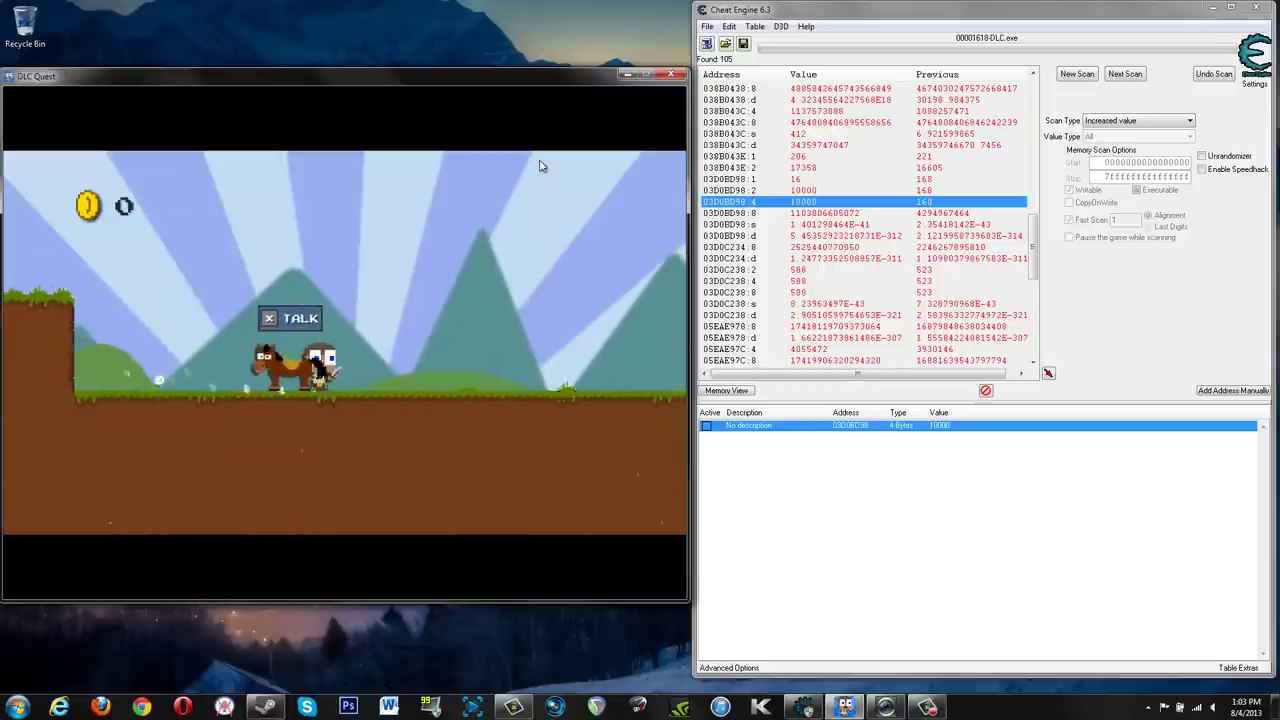
{"action": "key", "text": "Right"}
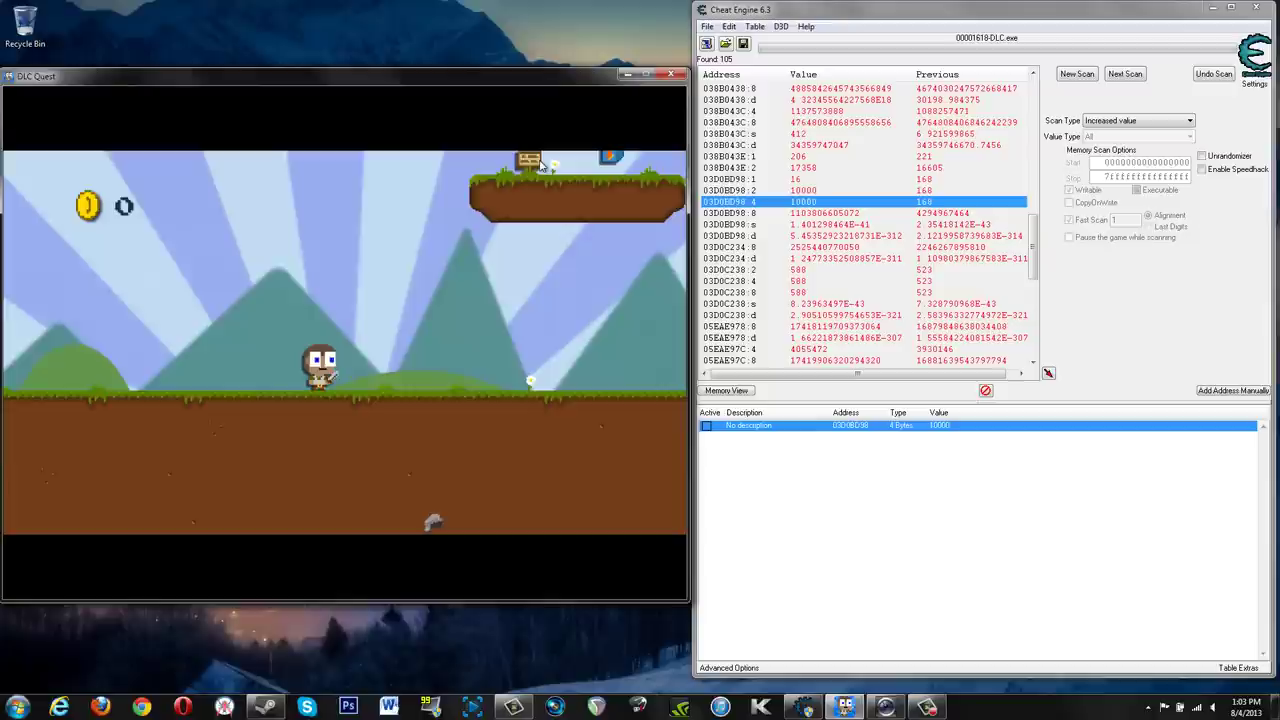